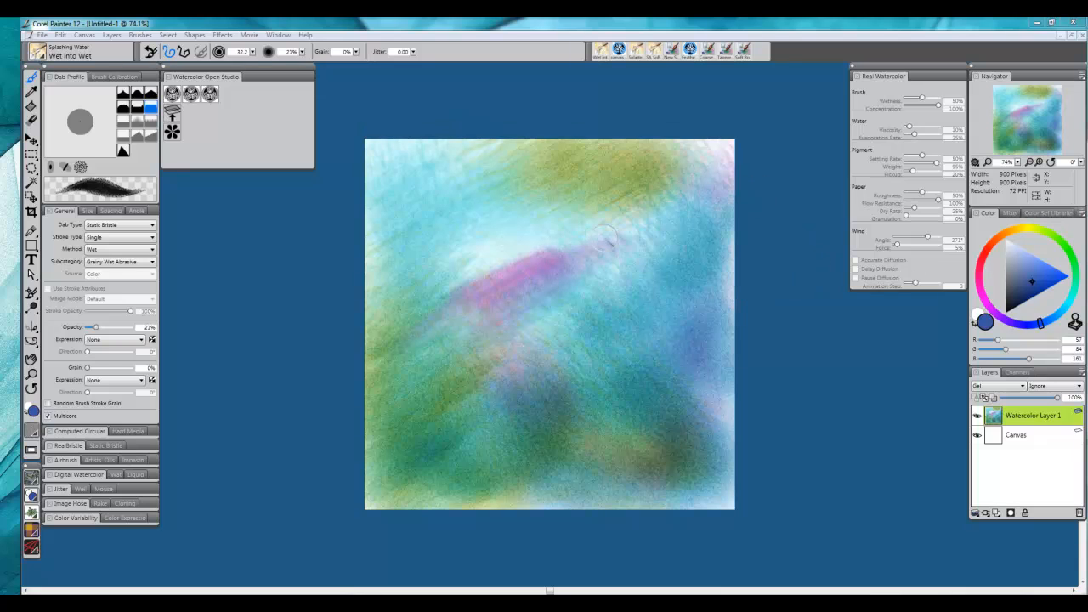
- Paint blue strokes with the Wet into Wet brush around the pink patch and in a loop through the lower half of the canvas
mouse_move(446, 269)
left_mouse_down()
mouse_move(501, 240)
mouse_move(603, 214)
mouse_move(476, 263)
mouse_move(419, 326)
left_mouse_up()
left_click_drag(636, 246, 443, 324)
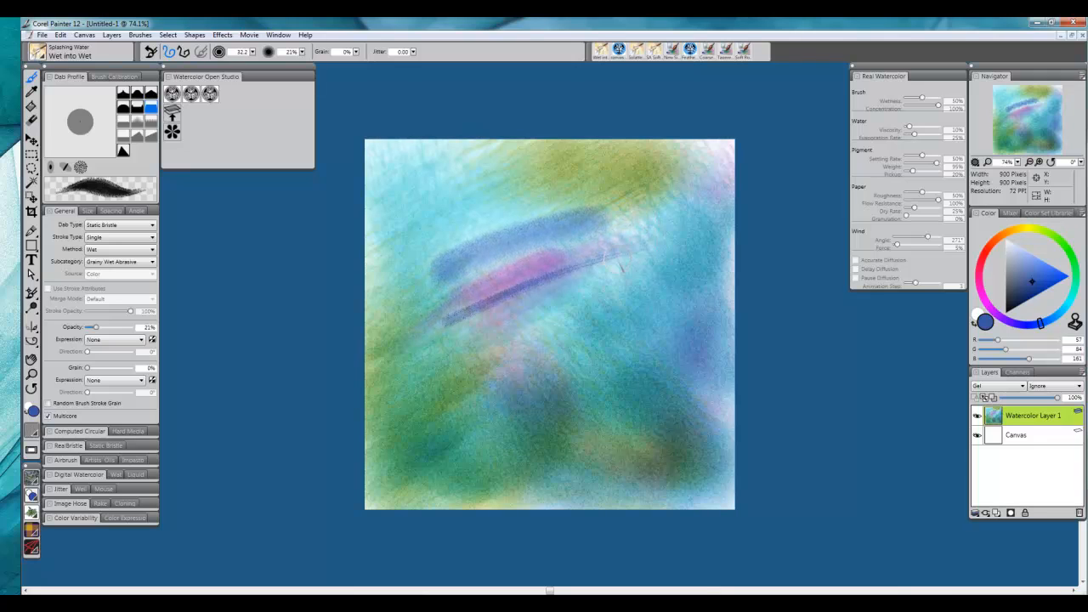
left_click_drag(625, 262, 459, 343)
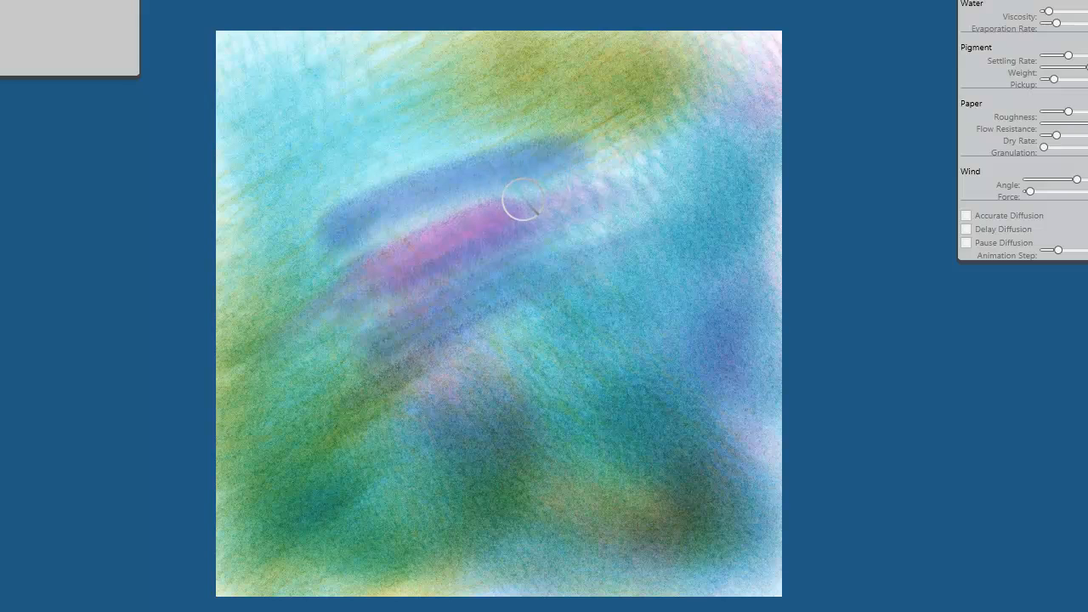
left_click_drag(607, 252, 513, 298)
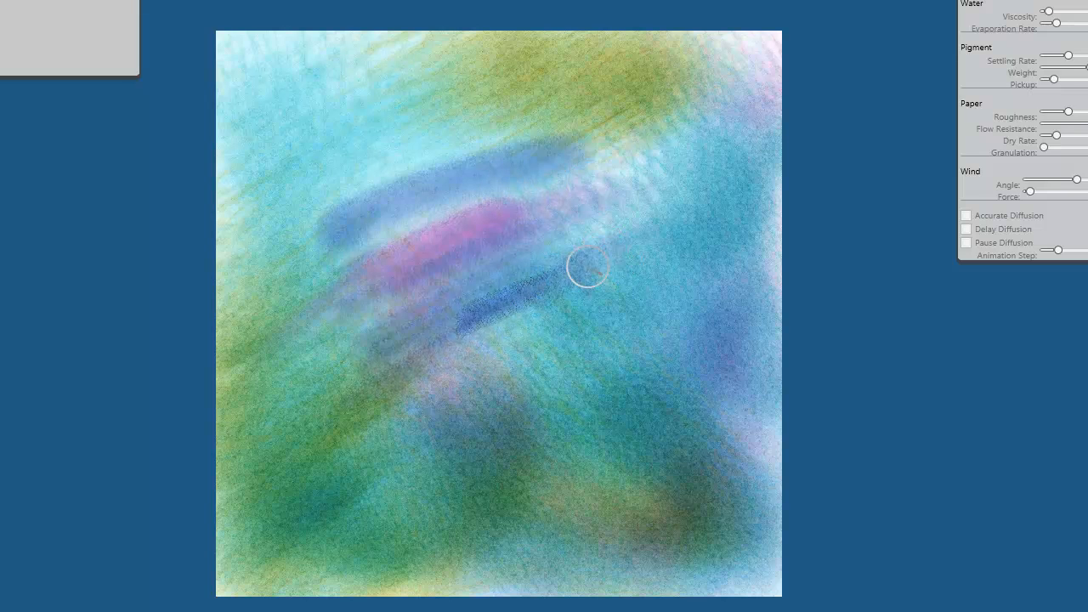
mouse_move(586, 262)
left_mouse_down()
mouse_move(604, 311)
mouse_move(590, 289)
mouse_move(600, 340)
mouse_move(613, 322)
mouse_move(596, 314)
mouse_move(594, 265)
mouse_move(508, 323)
mouse_move(490, 372)
mouse_move(533, 305)
mouse_move(501, 327)
mouse_move(430, 429)
mouse_move(405, 501)
mouse_move(430, 467)
mouse_move(415, 477)
mouse_move(503, 551)
left_mouse_up()
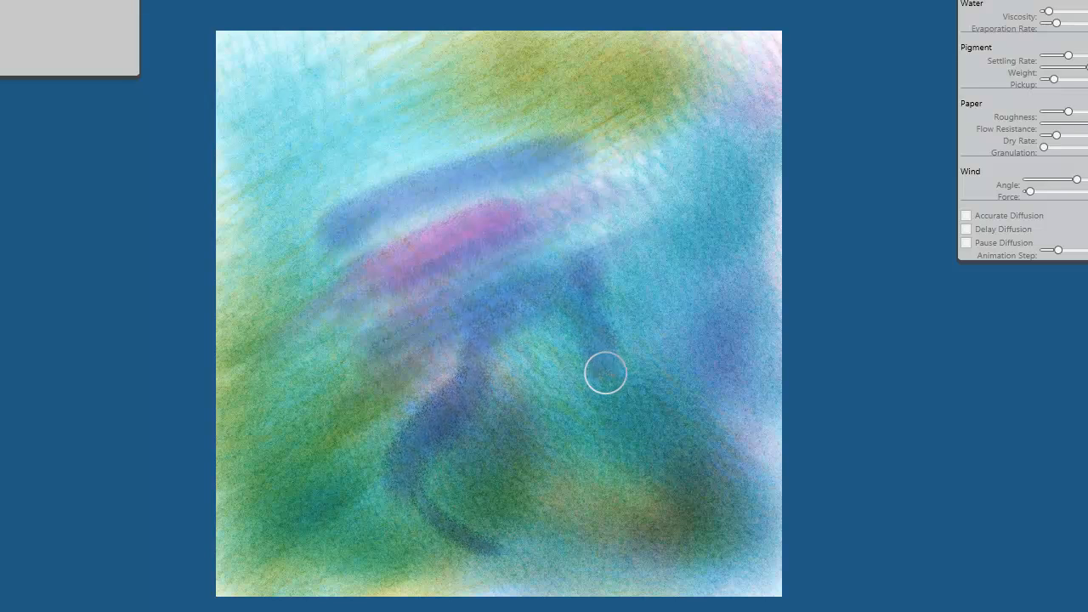
mouse_move(605, 371)
left_mouse_down()
mouse_move(605, 406)
mouse_move(633, 473)
mouse_move(581, 534)
mouse_move(512, 544)
left_mouse_up()
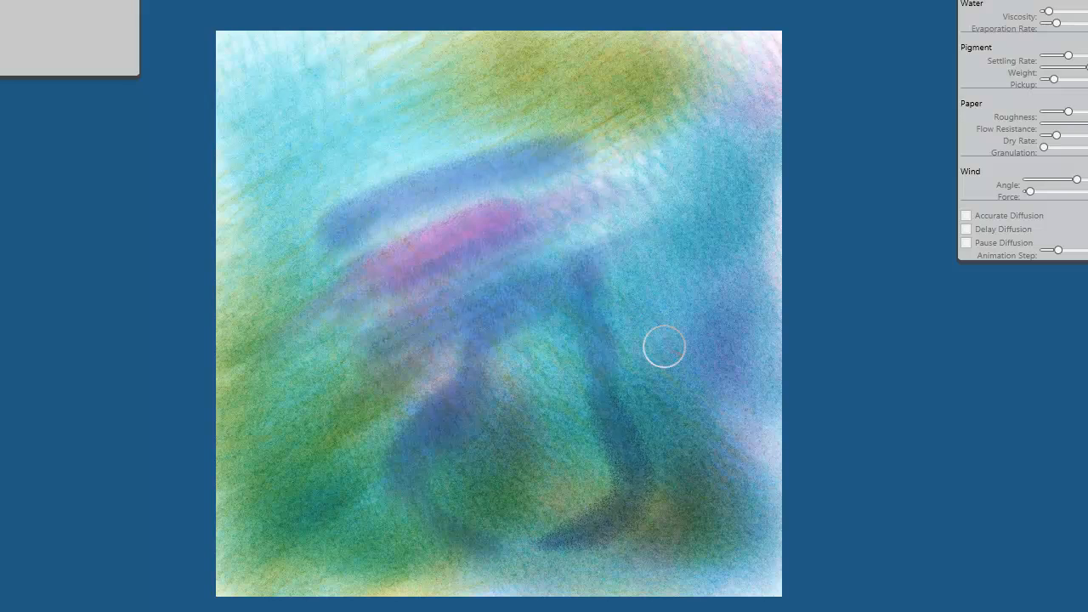
mouse_move(663, 348)
left_mouse_down()
mouse_move(643, 365)
mouse_move(645, 340)
mouse_move(628, 380)
mouse_move(619, 332)
mouse_move(636, 245)
mouse_move(680, 346)
mouse_move(617, 359)
mouse_move(638, 363)
mouse_move(632, 380)
mouse_move(644, 371)
mouse_move(629, 386)
mouse_move(648, 418)
mouse_move(585, 500)
mouse_move(645, 353)
mouse_move(663, 464)
mouse_move(647, 507)
mouse_move(543, 538)
left_mouse_up()
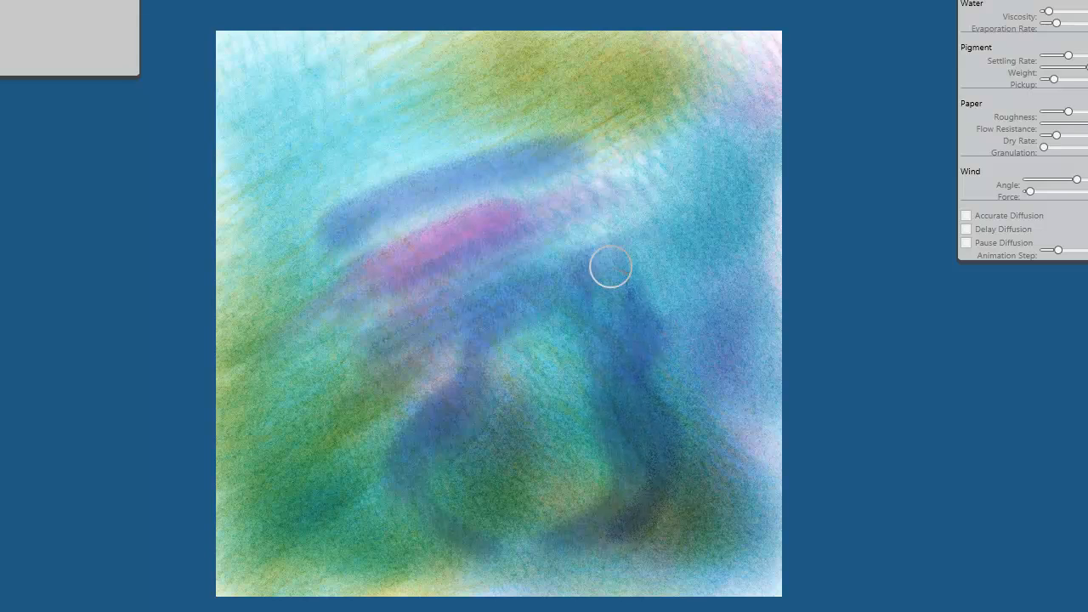
mouse_move(611, 267)
left_mouse_down()
mouse_move(662, 390)
mouse_move(627, 270)
mouse_move(677, 368)
mouse_move(650, 335)
mouse_move(686, 423)
left_mouse_up()
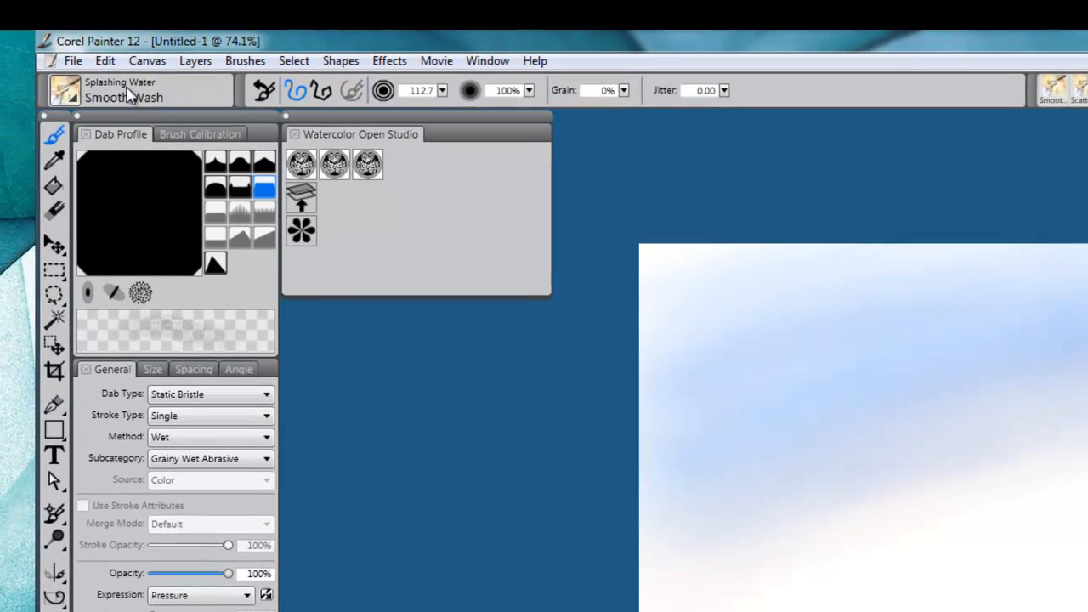
- Try to paint on the watercolor layer with a brush from the Gel category
left_click(75, 97)
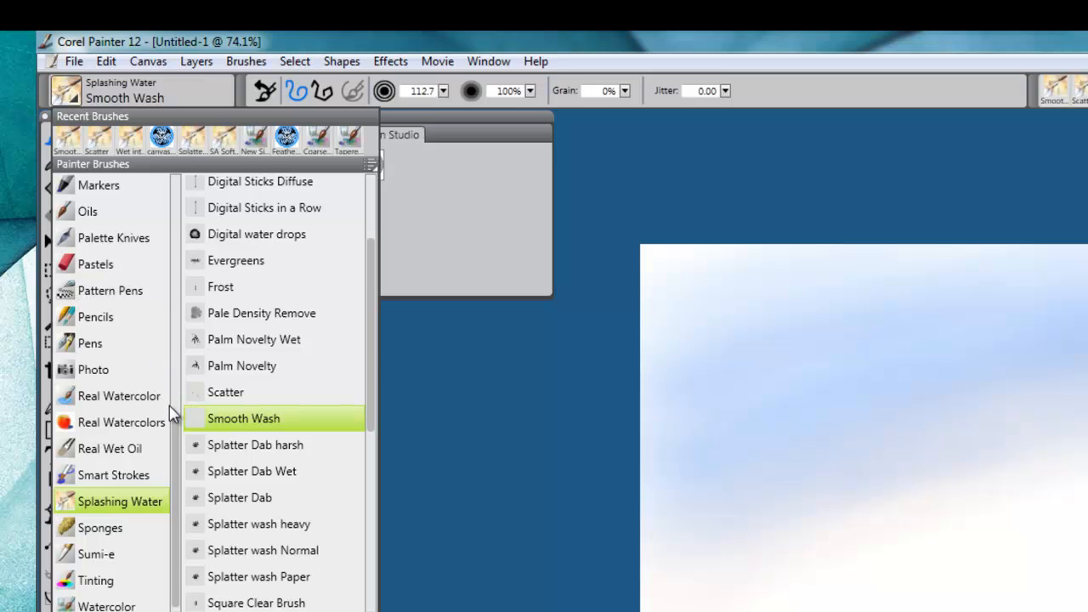
scroll(185, 410, "up", 1)
scroll(185, 410, "up", 5)
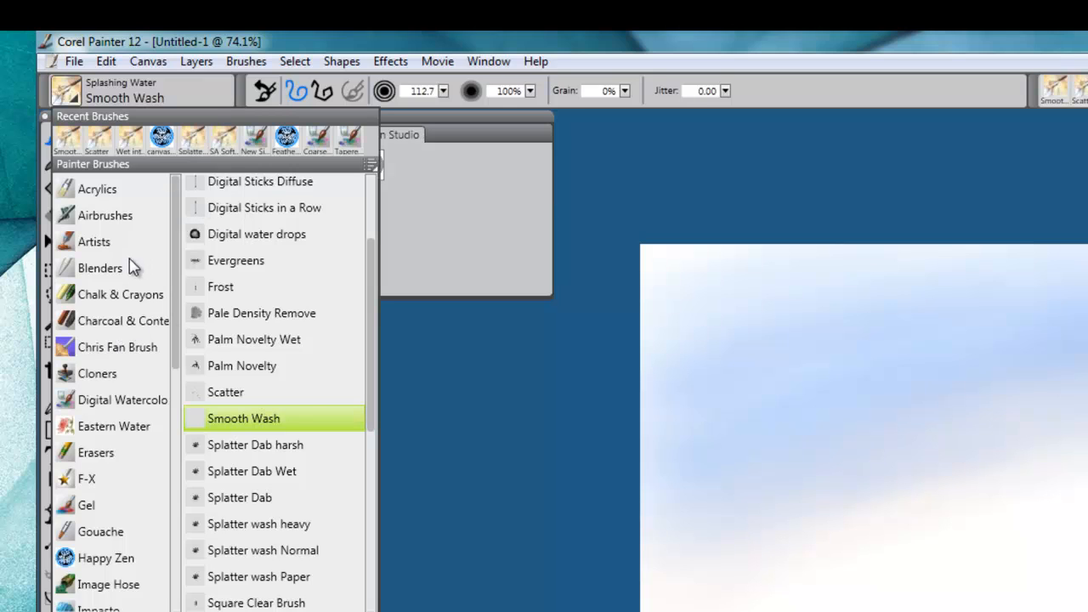
left_click(91, 508)
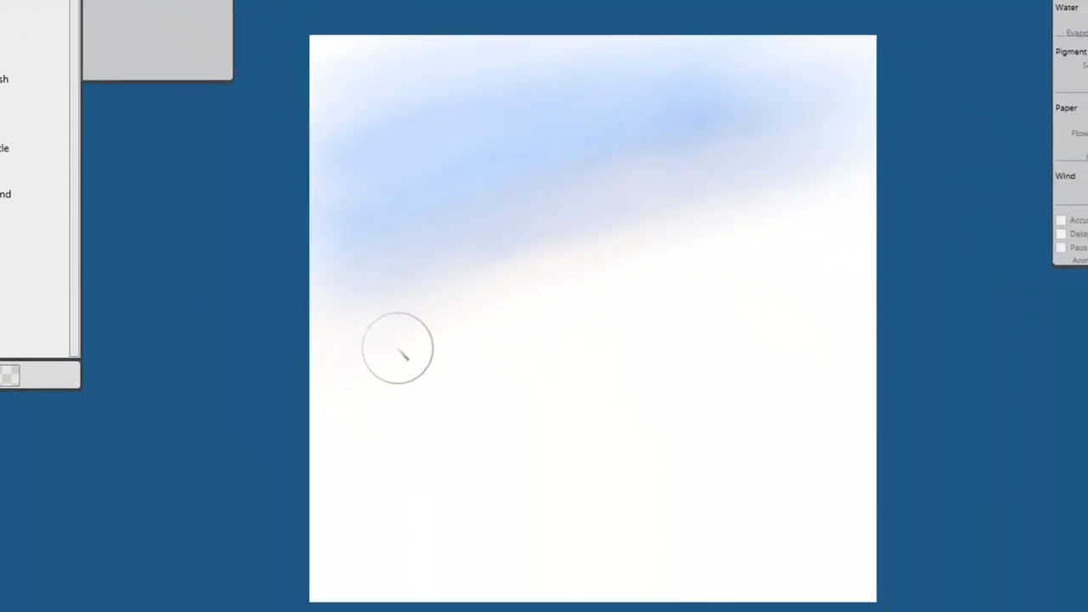
left_click_drag(493, 320, 495, 321)
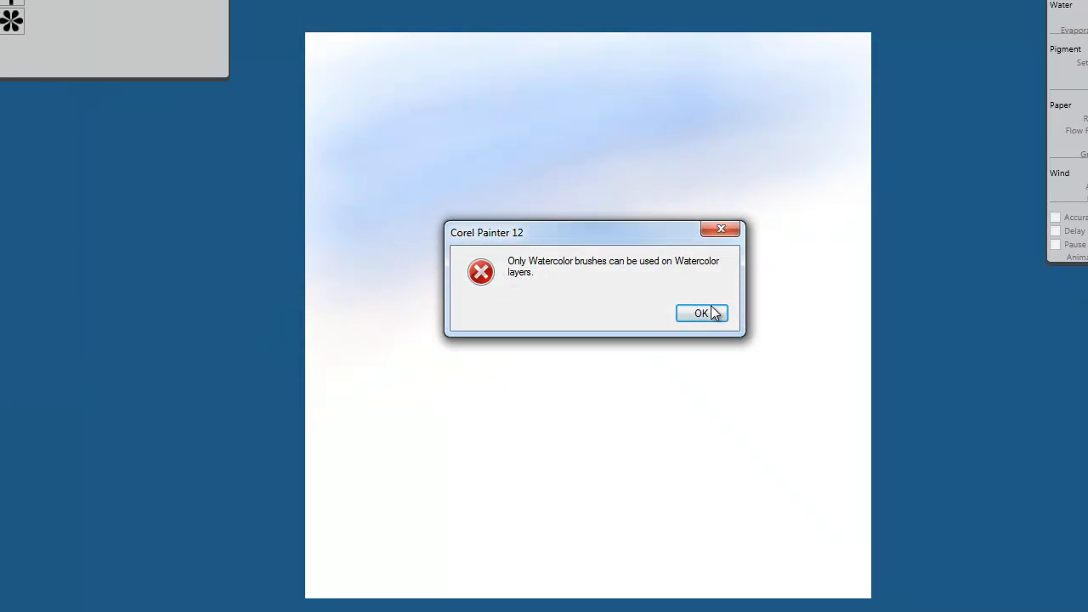
left_click(709, 311)
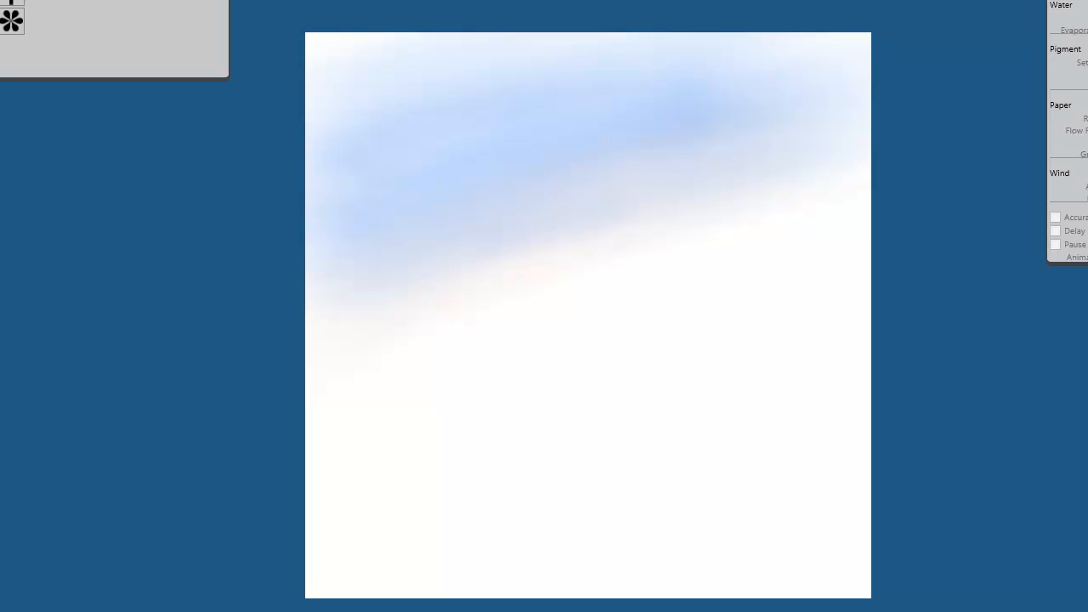
- Paint slanted bands of pale red, yellow and bright pink below the blue wash, and glaze purple over the blue area
mouse_move(364, 371)
left_mouse_down()
mouse_move(745, 251)
mouse_move(348, 386)
mouse_move(921, 253)
mouse_move(530, 372)
mouse_move(396, 437)
mouse_move(853, 318)
mouse_move(331, 485)
mouse_move(850, 333)
mouse_move(338, 534)
left_mouse_up()
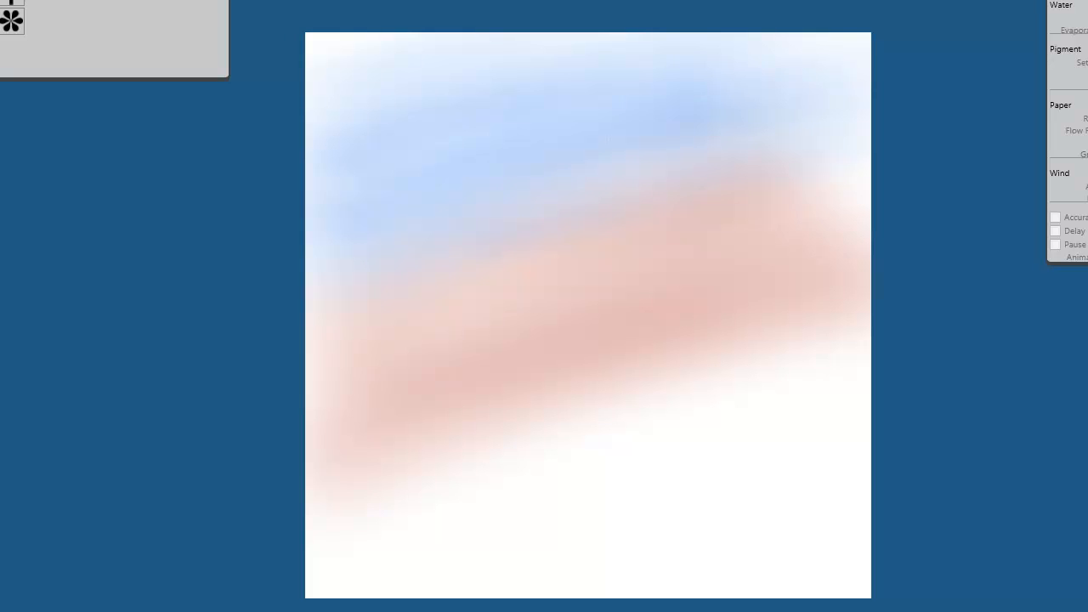
mouse_move(692, 388)
left_mouse_down()
mouse_move(313, 548)
mouse_move(344, 517)
mouse_move(581, 405)
mouse_move(926, 294)
mouse_move(697, 339)
mouse_move(431, 421)
mouse_move(302, 481)
mouse_move(531, 368)
mouse_move(791, 293)
left_mouse_up()
mouse_move(902, 347)
left_mouse_down()
mouse_move(825, 384)
mouse_move(567, 463)
mouse_move(396, 539)
left_mouse_up()
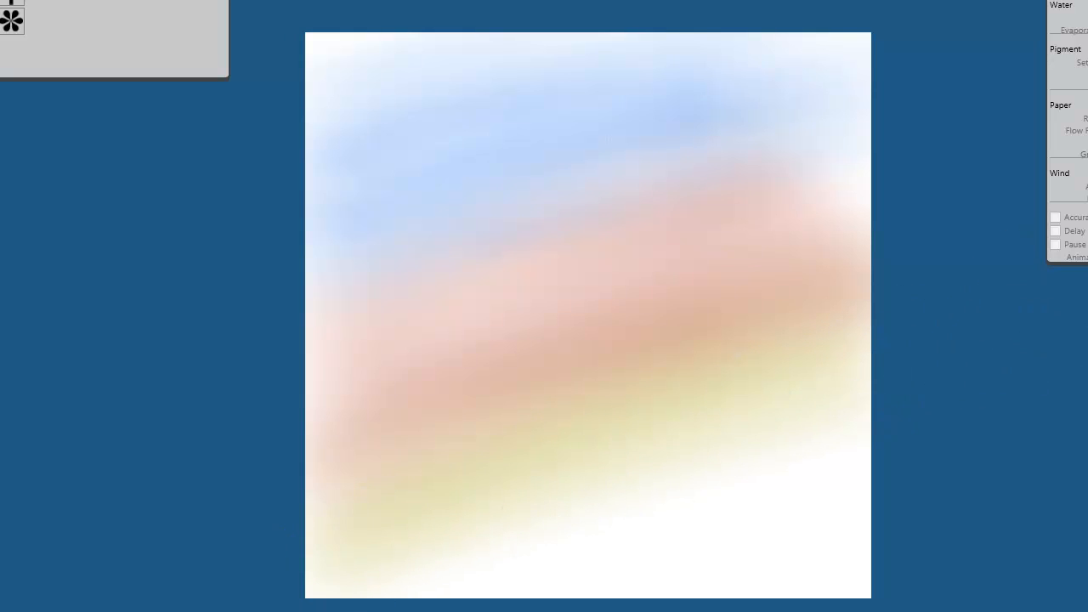
mouse_move(830, 418)
left_mouse_down()
mouse_move(857, 400)
mouse_move(565, 489)
mouse_move(400, 569)
mouse_move(890, 411)
mouse_move(573, 520)
mouse_move(403, 560)
mouse_move(426, 529)
mouse_move(568, 476)
mouse_move(897, 382)
mouse_move(914, 405)
mouse_move(510, 572)
mouse_move(922, 459)
left_mouse_up()
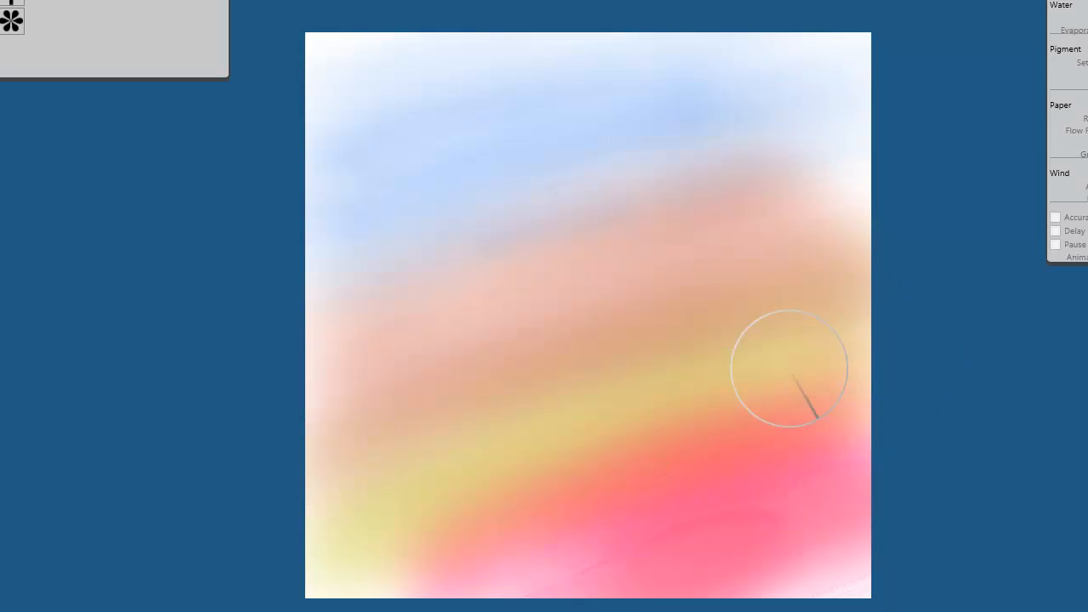
mouse_move(838, 134)
left_mouse_down()
mouse_move(668, 172)
mouse_move(219, 335)
left_mouse_up()
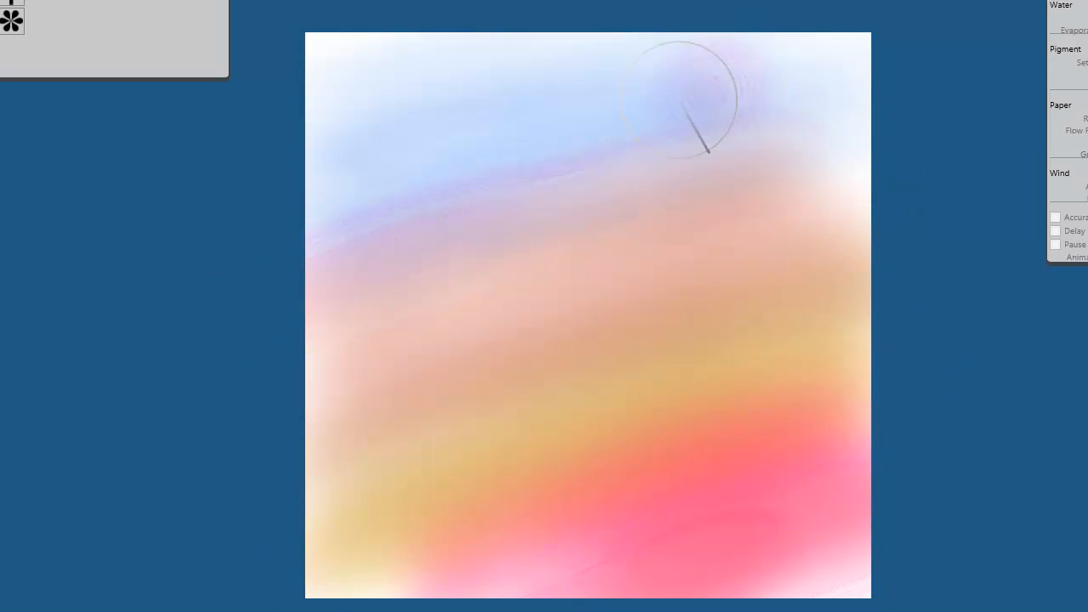
mouse_move(692, 85)
left_mouse_down()
mouse_move(264, 200)
mouse_move(680, 92)
left_mouse_up()
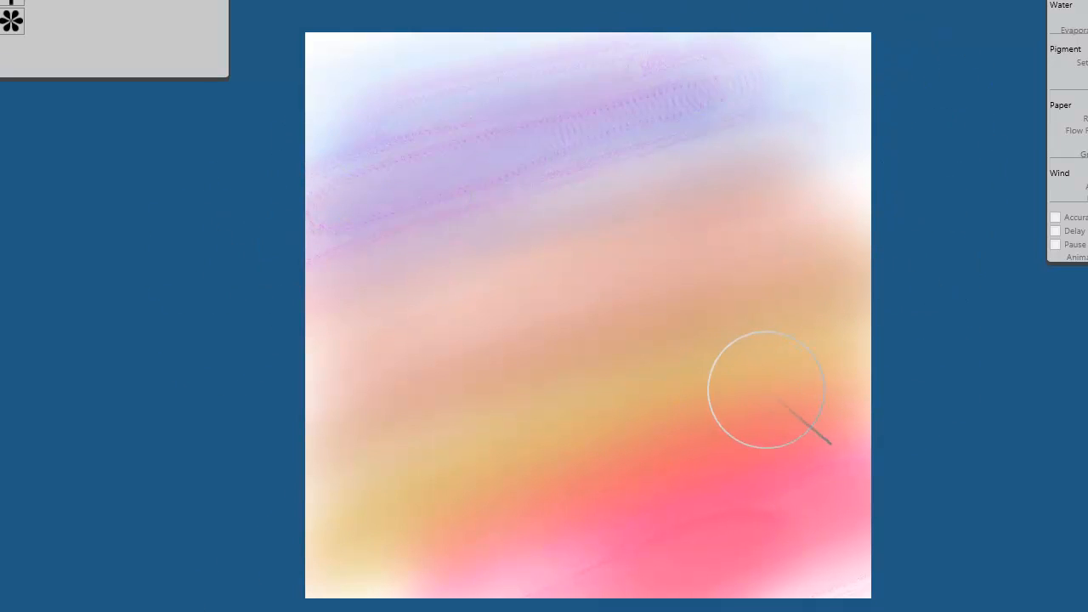
- Clear all the paint from the canvas and remove the selection
key("ctrl+a")
key("Delete")
key("ctrl+d")
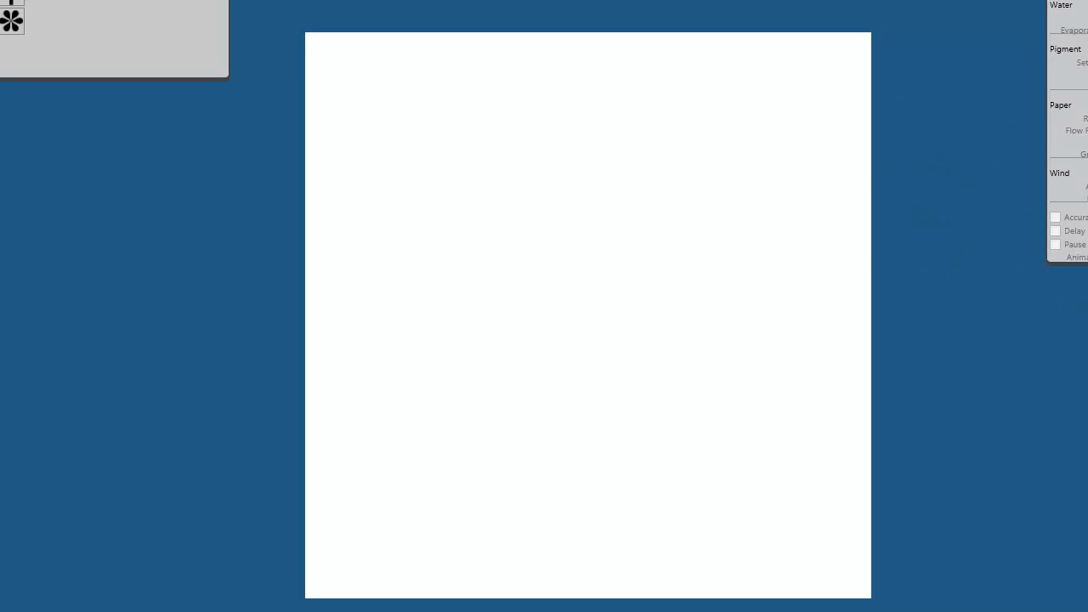
- Paint horizontal light blue, pink and pale yellow washes down the canvas, and glaze yellow over the pink band
mouse_move(314, 75)
left_mouse_down()
mouse_move(715, 46)
mouse_move(932, 60)
mouse_move(802, 81)
mouse_move(244, 109)
mouse_move(255, 130)
mouse_move(709, 116)
mouse_move(918, 126)
mouse_move(811, 148)
mouse_move(294, 169)
mouse_move(289, 182)
mouse_move(902, 184)
mouse_move(422, 211)
mouse_move(239, 235)
mouse_move(902, 223)
mouse_move(850, 238)
mouse_move(259, 274)
left_mouse_up()
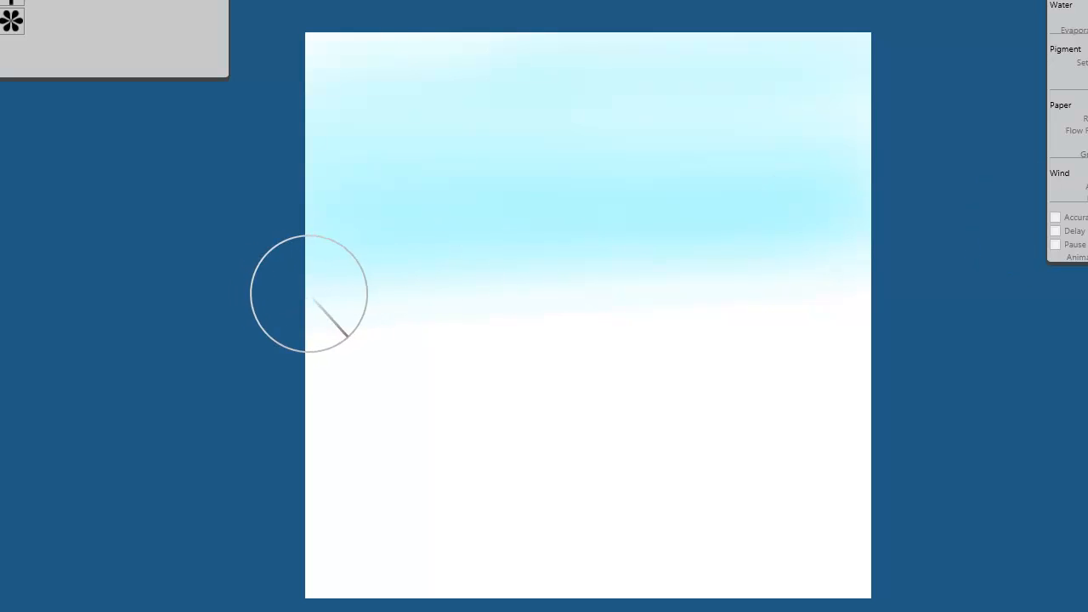
mouse_move(303, 293)
left_mouse_down()
mouse_move(917, 274)
mouse_move(884, 295)
mouse_move(264, 343)
mouse_move(910, 339)
mouse_move(859, 351)
mouse_move(221, 388)
mouse_move(331, 396)
mouse_move(922, 385)
mouse_move(145, 421)
mouse_move(331, 413)
mouse_move(670, 436)
mouse_move(492, 434)
left_mouse_up()
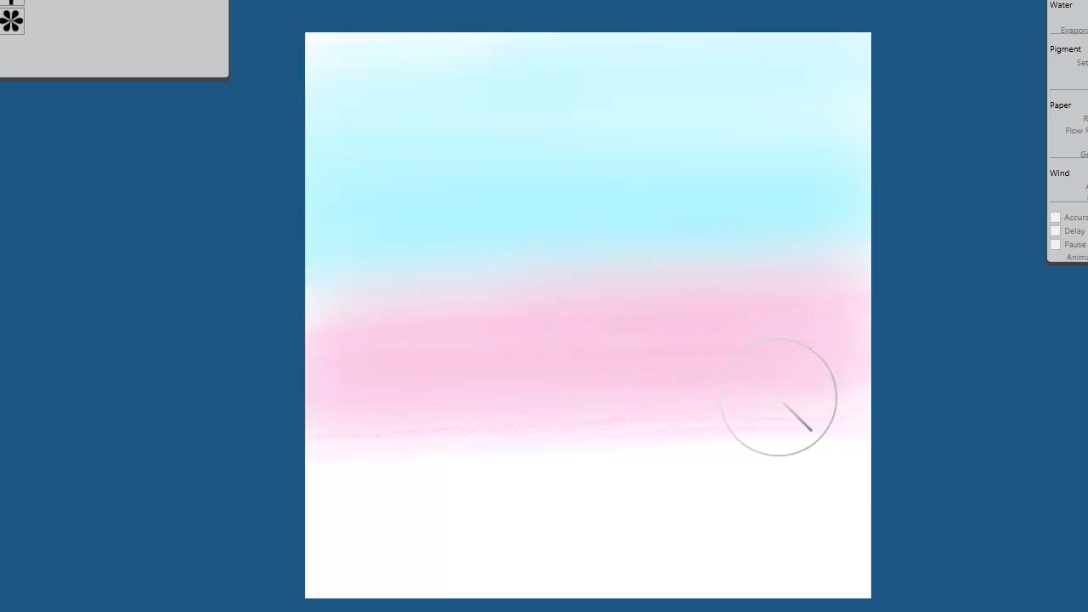
left_click_drag(791, 437, 328, 468)
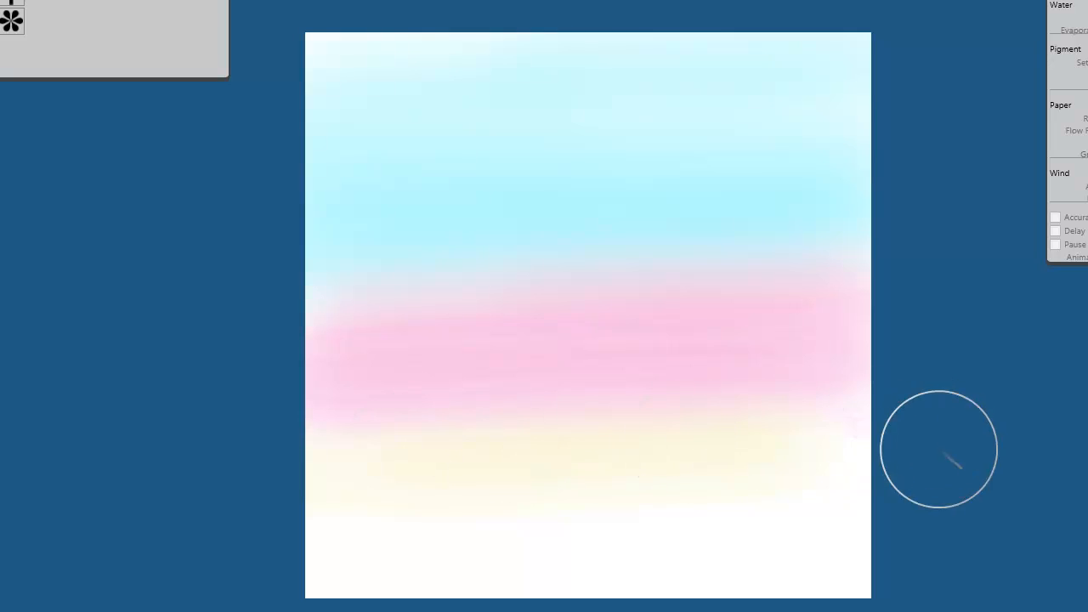
mouse_move(937, 449)
left_mouse_down()
mouse_move(906, 477)
mouse_move(710, 492)
mouse_move(399, 506)
mouse_move(216, 493)
left_mouse_up()
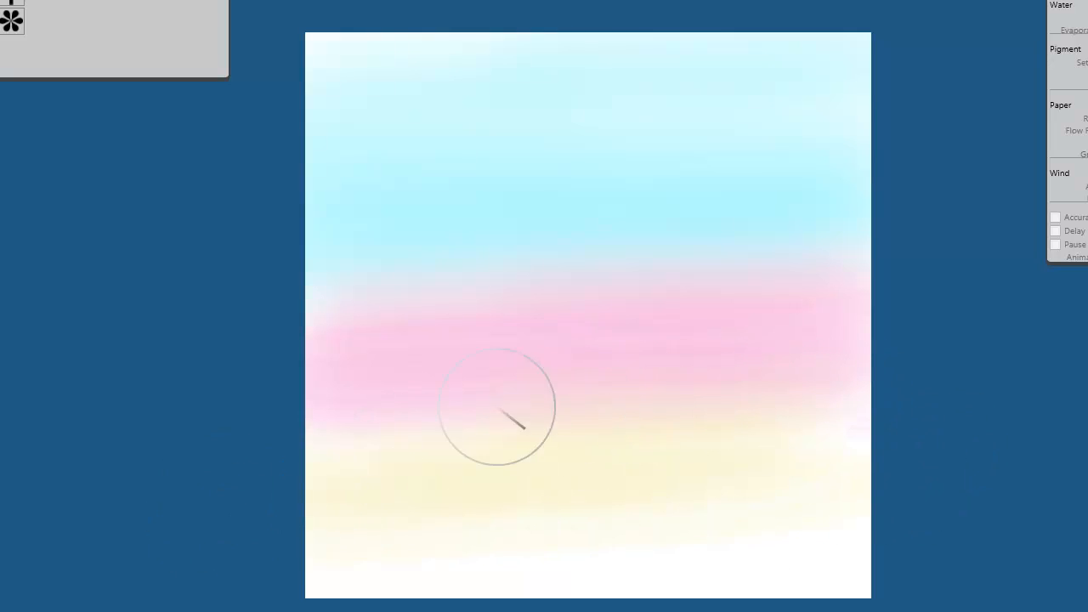
mouse_move(893, 347)
left_mouse_down()
mouse_move(210, 344)
mouse_move(777, 304)
mouse_move(962, 332)
mouse_move(825, 388)
mouse_move(518, 409)
mouse_move(210, 388)
left_mouse_up()
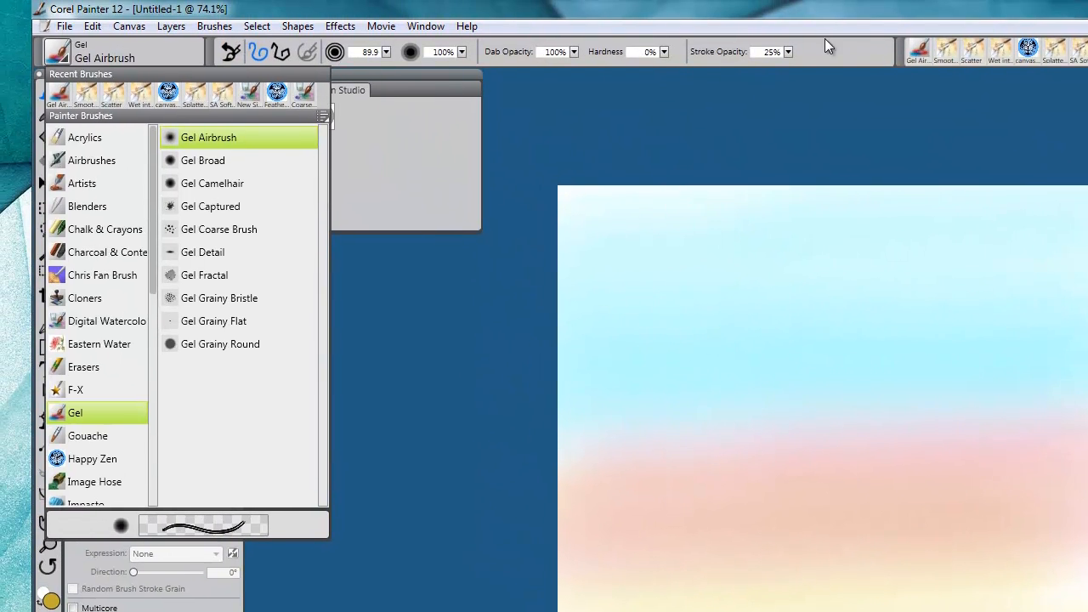
- Switch to the recently used Smooth Wash brush and view its place in the Splashing Water brush category
left_click(947, 54)
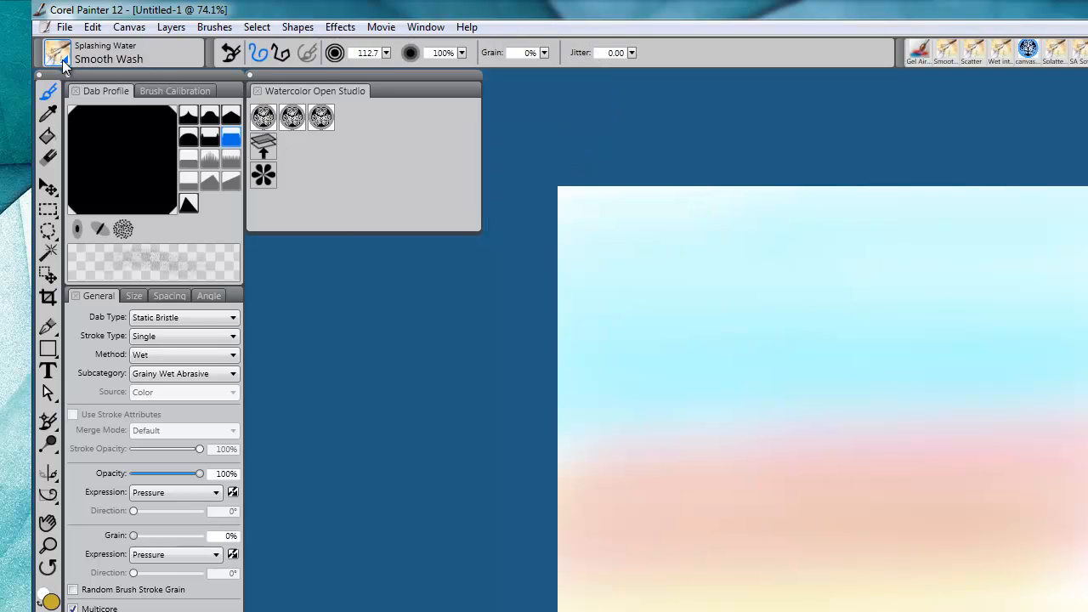
left_click(58, 56)
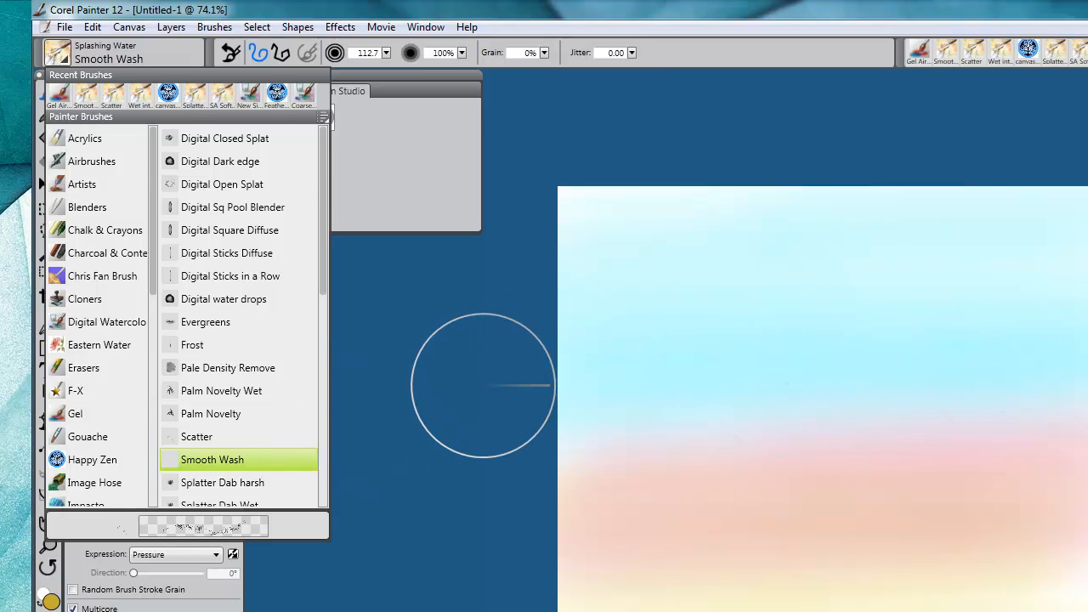
left_click(461, 369)
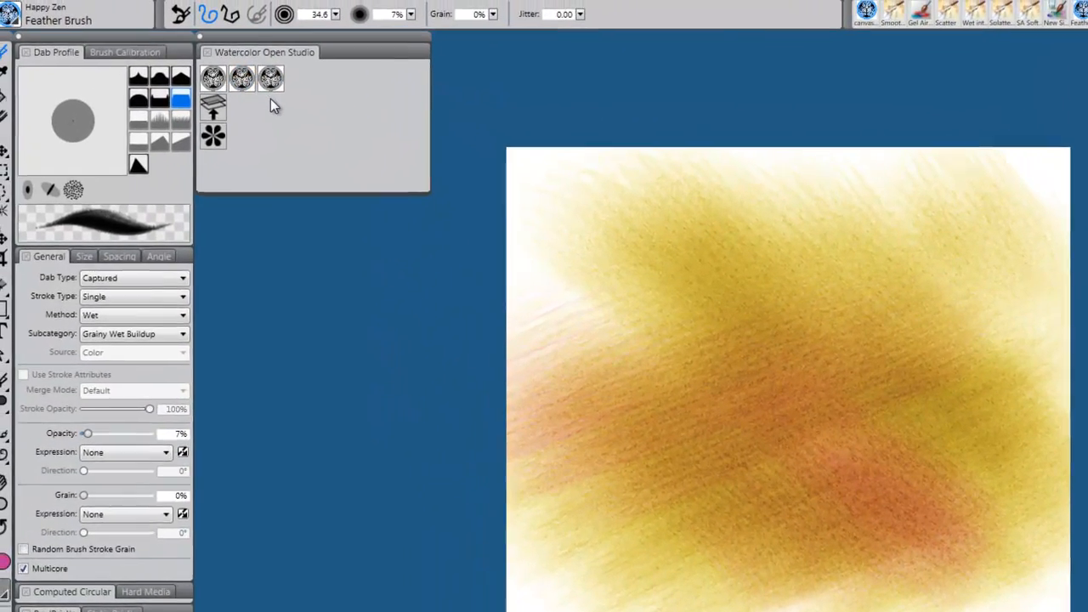
- Set the Feather Brush's subcategory to Wet Remove Density
mouse_move(688, 229)
left_mouse_down()
mouse_move(743, 382)
mouse_move(799, 609)
left_mouse_up()
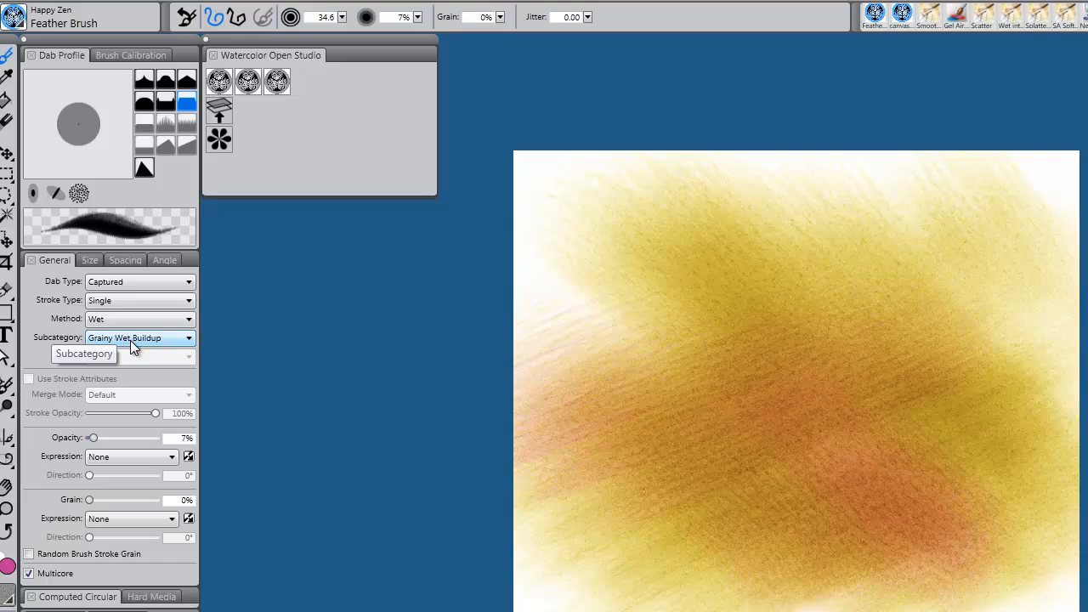
left_click(186, 338)
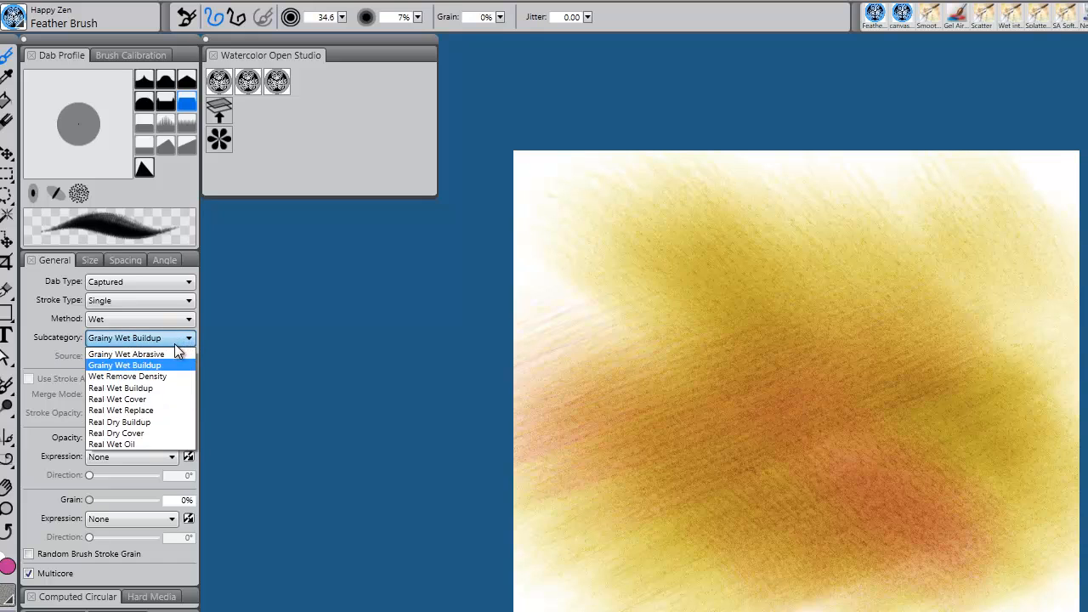
left_click(164, 378)
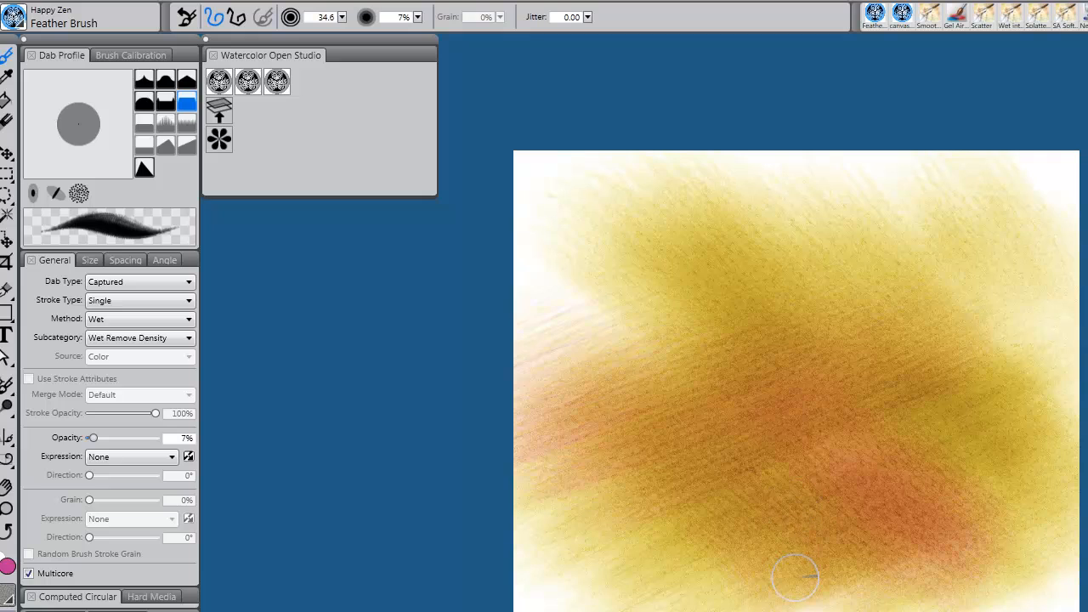
- Lift out a light tree trunk with several upward-spreading branches from the middle of the golden wash
mouse_move(795, 577)
left_mouse_down()
mouse_move(793, 478)
mouse_move(797, 512)
left_mouse_up()
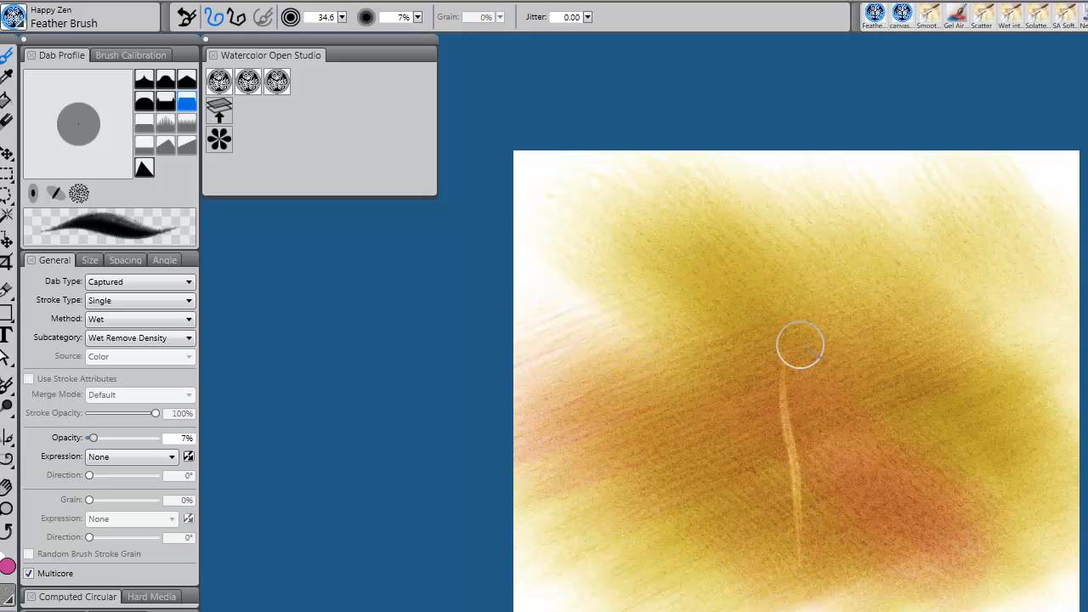
left_click_drag(802, 469, 815, 294)
mouse_move(810, 443)
left_mouse_down()
mouse_move(841, 321)
mouse_move(845, 408)
mouse_move(871, 356)
left_mouse_up()
left_click_drag(782, 447, 727, 336)
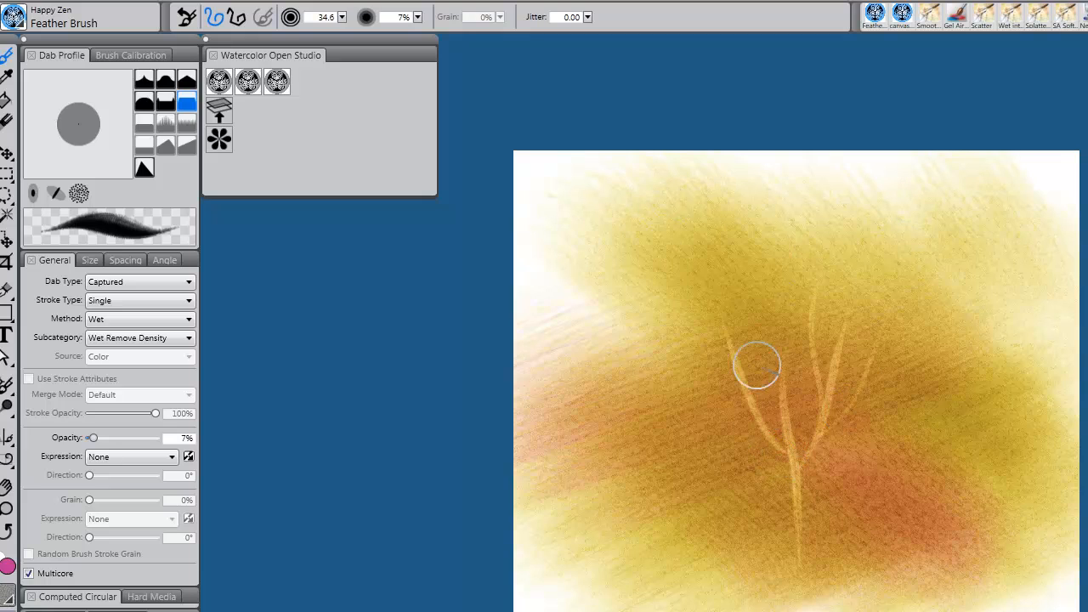
left_click_drag(759, 393, 746, 263)
left_click_drag(774, 442, 681, 345)
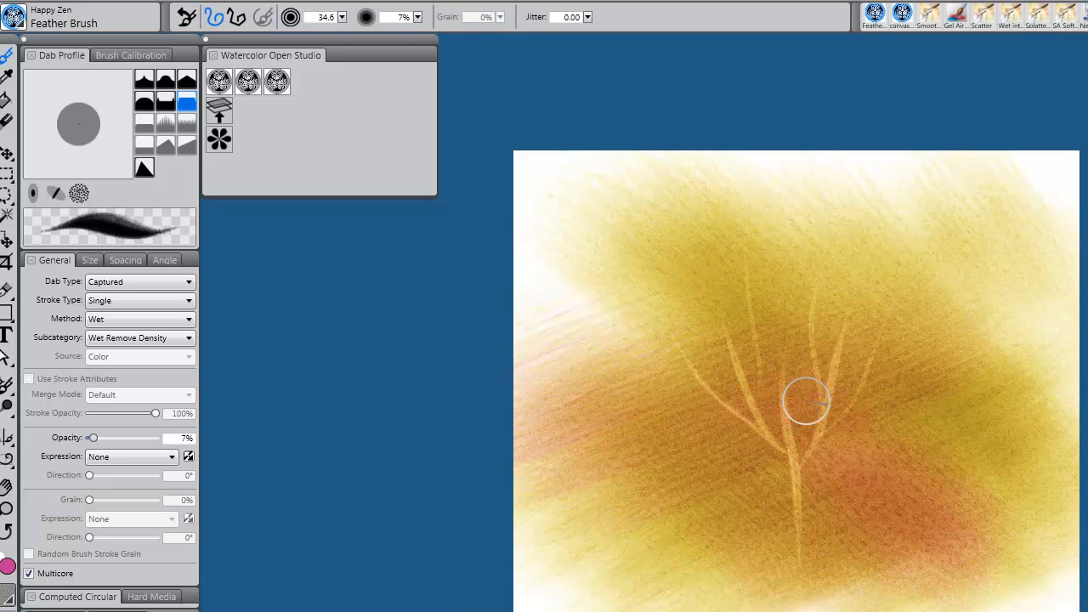
left_click_drag(798, 401, 815, 291)
left_click_drag(818, 502, 877, 396)
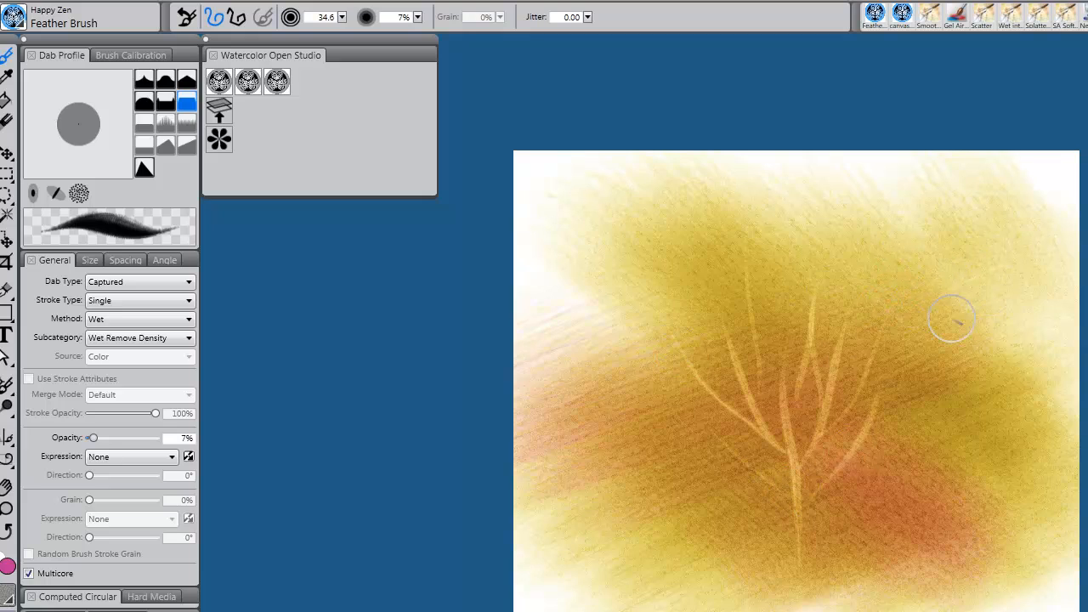
- Lift out light parallel diagonal streaks beside the tree, from its upper branches down to the red patch
left_click_drag(974, 312, 860, 366)
left_click_drag(986, 330, 867, 392)
left_click_drag(923, 447, 823, 492)
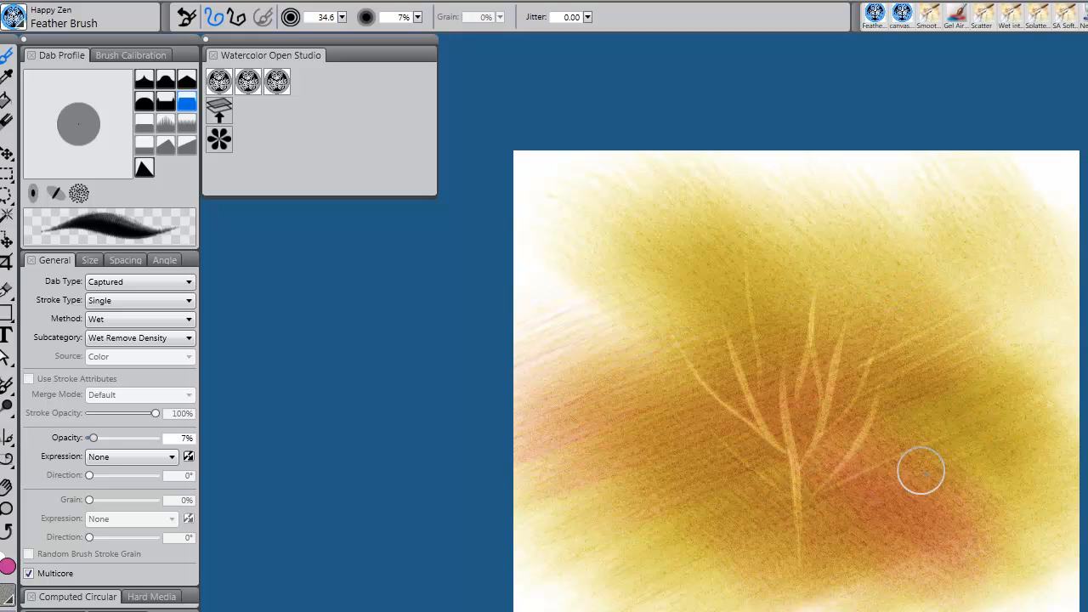
left_click_drag(948, 478, 864, 508)
mouse_move(961, 488)
left_mouse_down()
mouse_move(848, 522)
mouse_move(836, 544)
left_mouse_up()
left_click_drag(954, 507, 839, 552)
left_click_drag(976, 532, 857, 582)
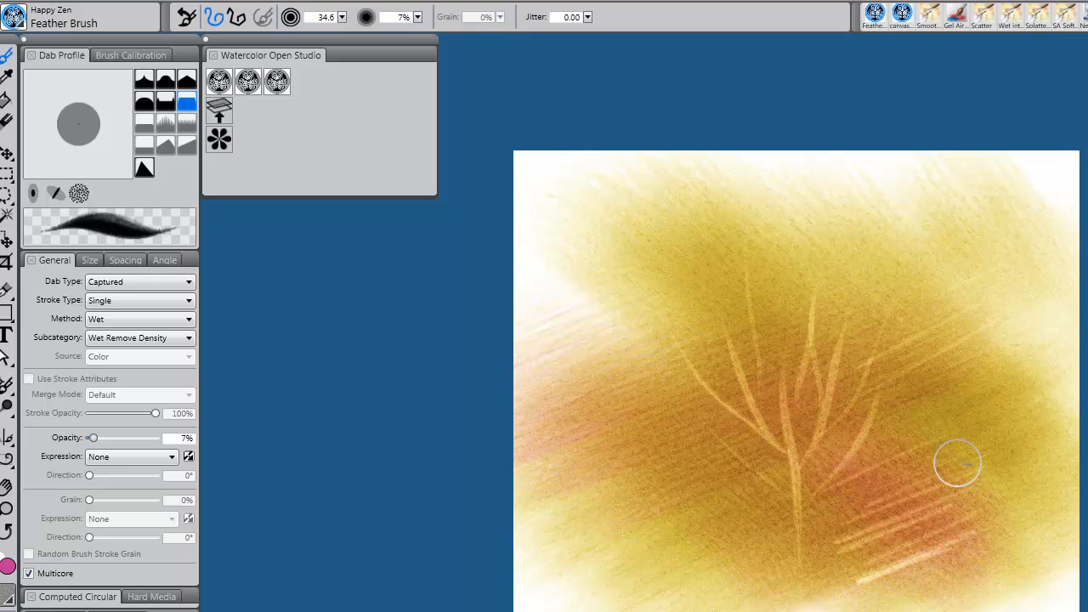
- Lift out light upward-slanting hatch strokes across the streaks on the red patch right of the trunk
left_click_drag(943, 464, 901, 557)
mouse_move(933, 478)
left_mouse_down()
mouse_move(874, 571)
mouse_move(862, 569)
left_mouse_up()
left_click_drag(881, 490, 840, 561)
left_click_drag(869, 508, 833, 572)
- Lift out dense light crosshatched streaks in the wash left of the trunk, from the pink area down toward its base
left_click_drag(641, 466, 745, 599)
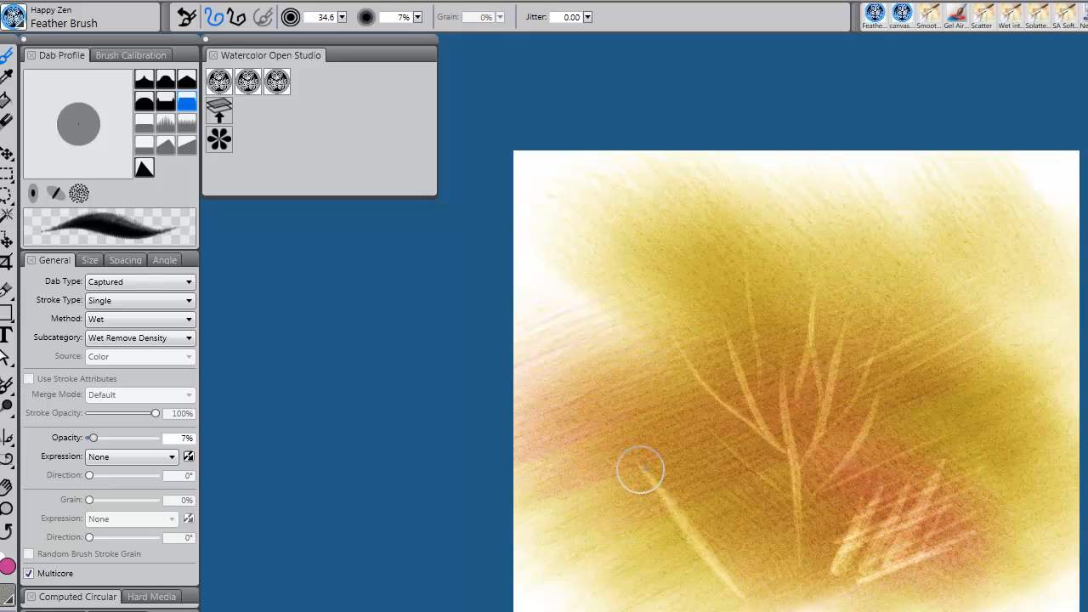
mouse_move(668, 483)
left_mouse_down()
mouse_move(755, 576)
mouse_move(769, 567)
left_mouse_up()
mouse_move(696, 476)
left_mouse_down()
mouse_move(766, 553)
mouse_move(770, 529)
mouse_move(690, 552)
left_mouse_up()
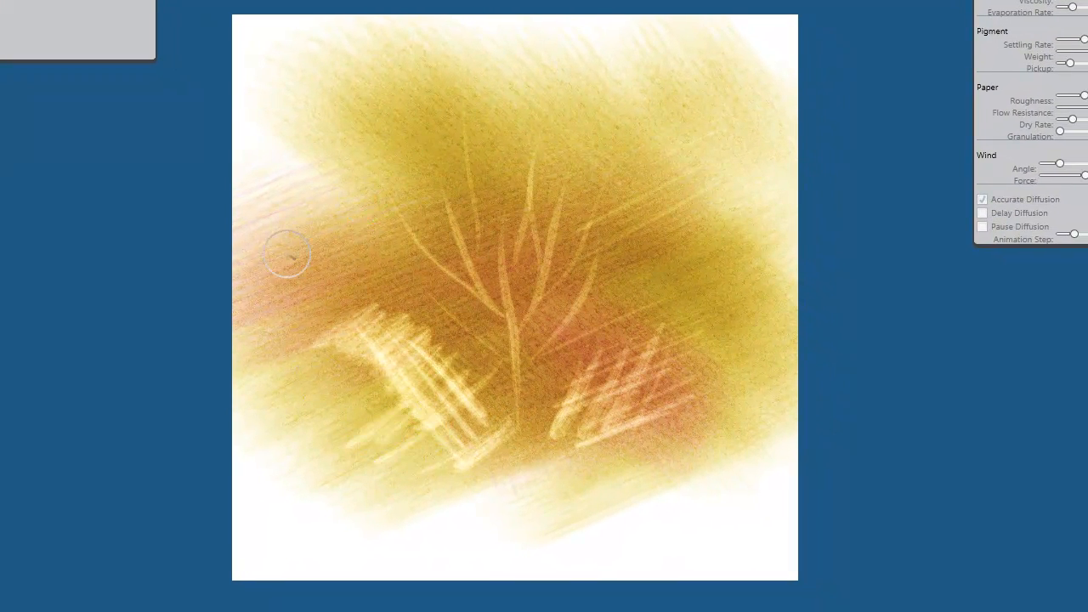
mouse_move(287, 253)
left_mouse_down()
mouse_move(362, 212)
mouse_move(338, 247)
mouse_move(266, 299)
mouse_move(323, 292)
mouse_move(368, 264)
mouse_move(356, 250)
mouse_move(332, 255)
mouse_move(323, 273)
mouse_move(401, 343)
mouse_move(387, 350)
mouse_move(389, 396)
mouse_move(422, 433)
mouse_move(299, 390)
mouse_move(402, 359)
left_mouse_up()
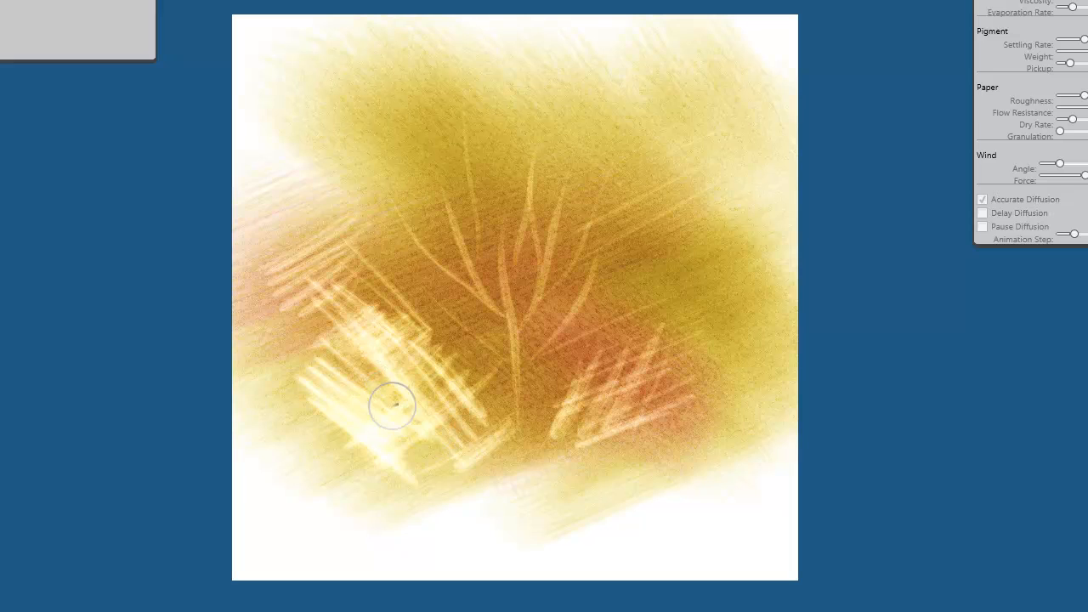
- Lift out additional thin light branches on the right side of the tree
left_click_drag(559, 254, 587, 170)
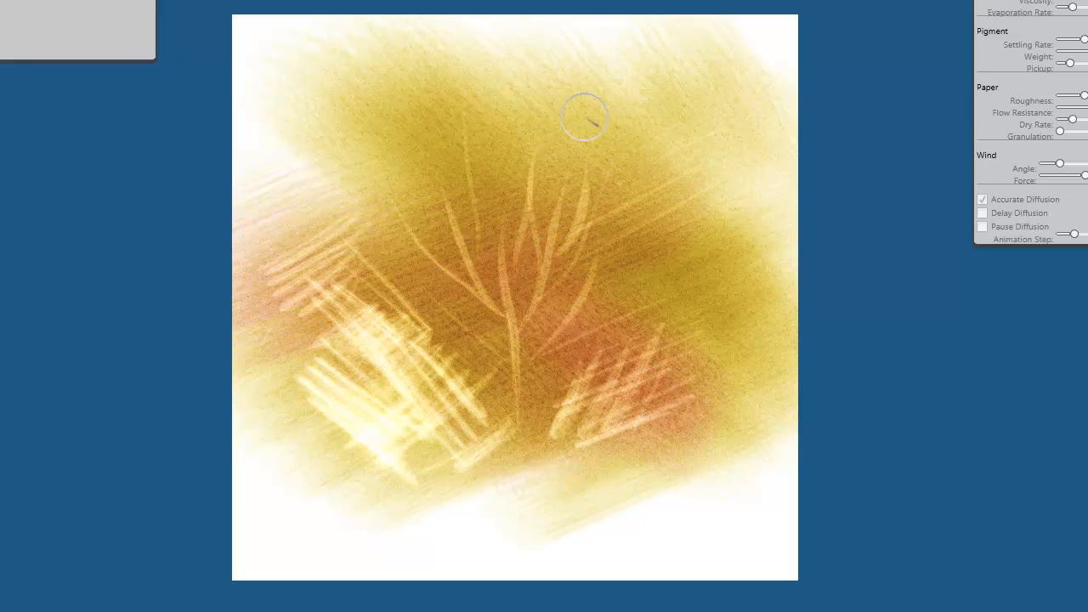
left_click_drag(556, 218, 553, 176)
left_click_drag(592, 286, 649, 201)
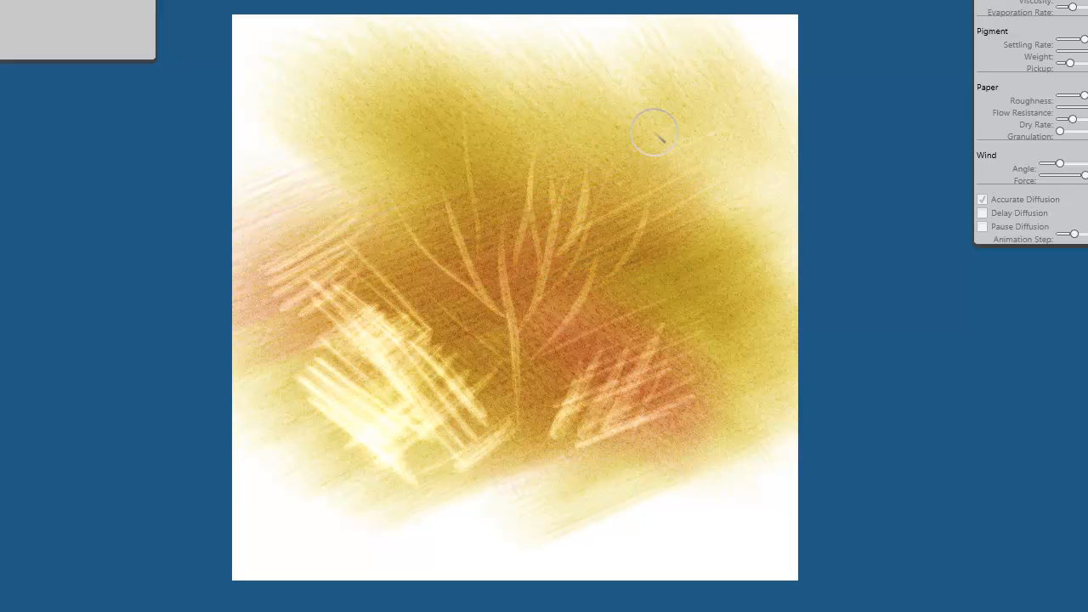
left_click_drag(631, 257, 680, 204)
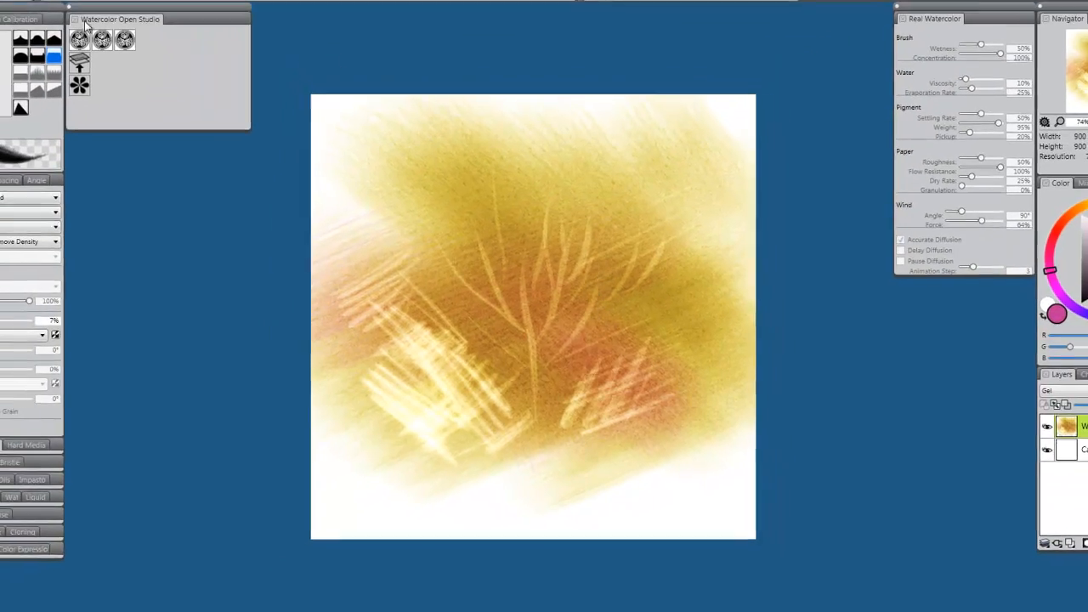
- Choose the Sponge Wet variant from the Watercolor brush category
left_click(5, 39)
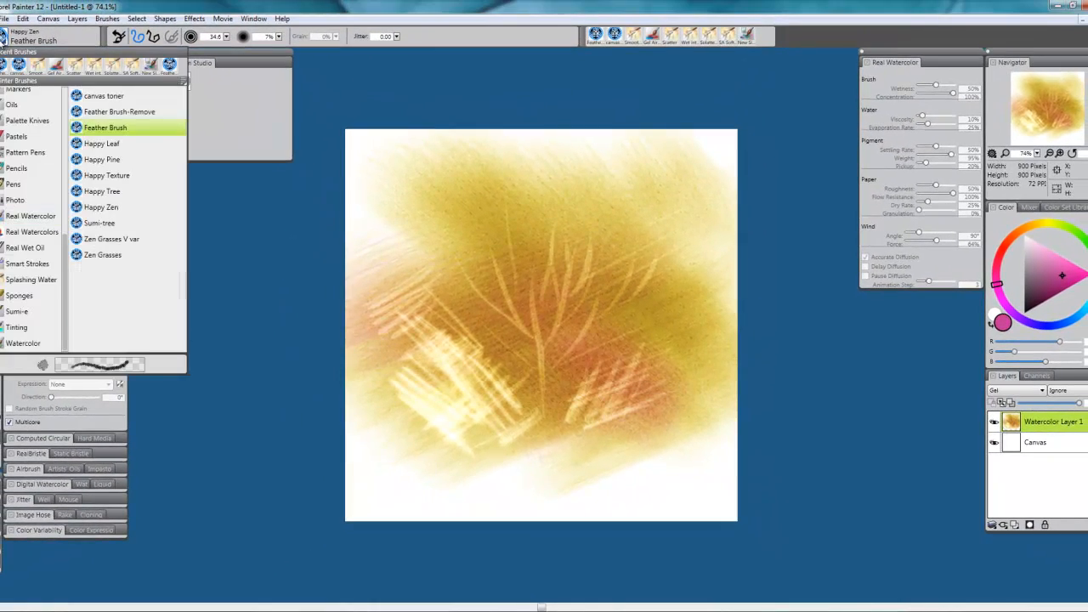
scroll(64, 236, "up", 5)
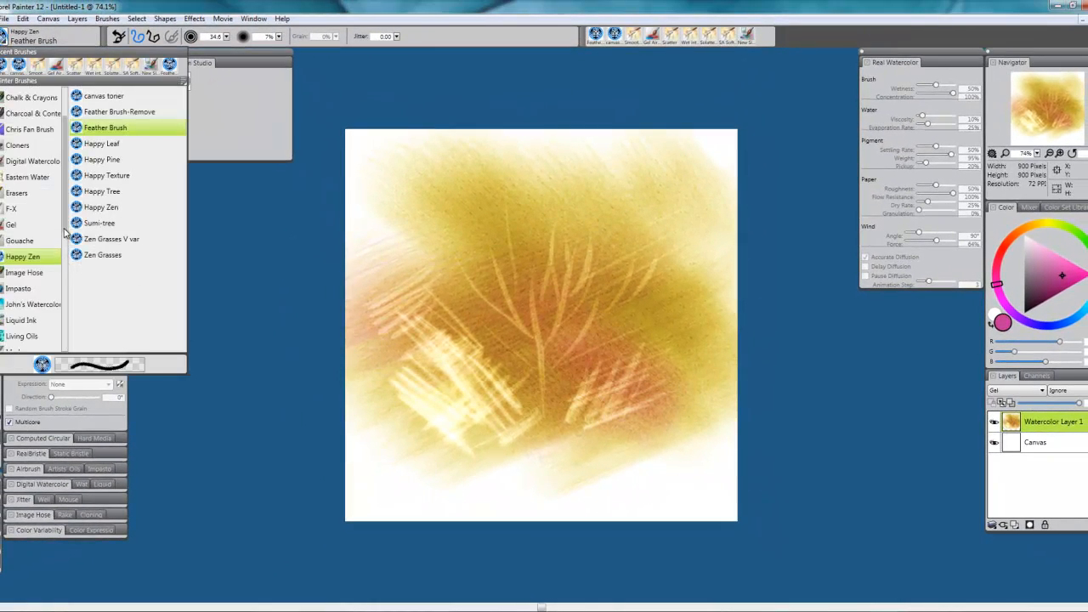
left_click_drag(63, 235, 70, 349)
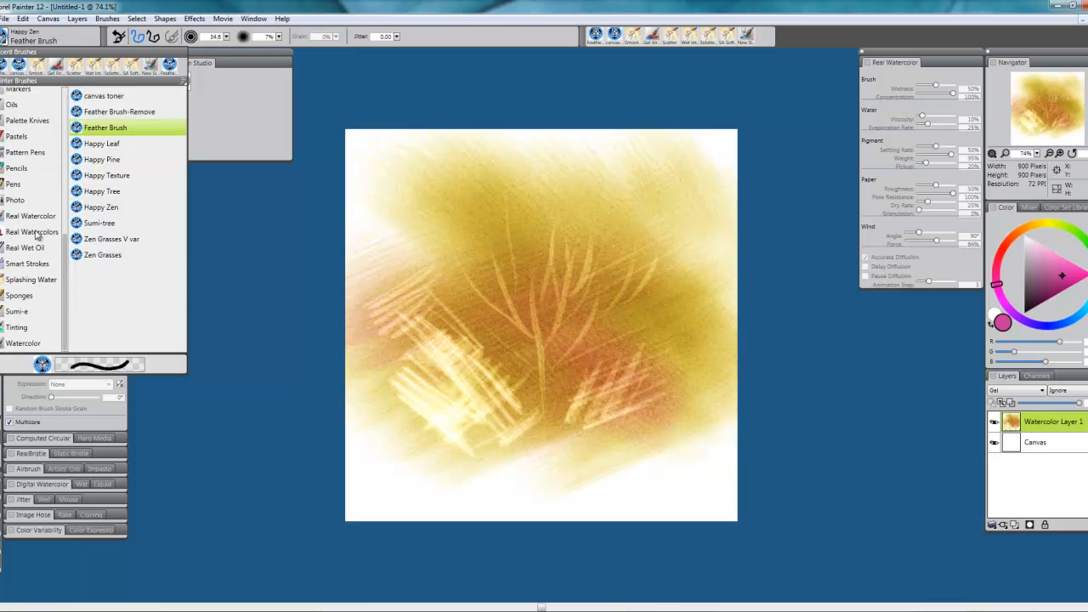
left_click(23, 343)
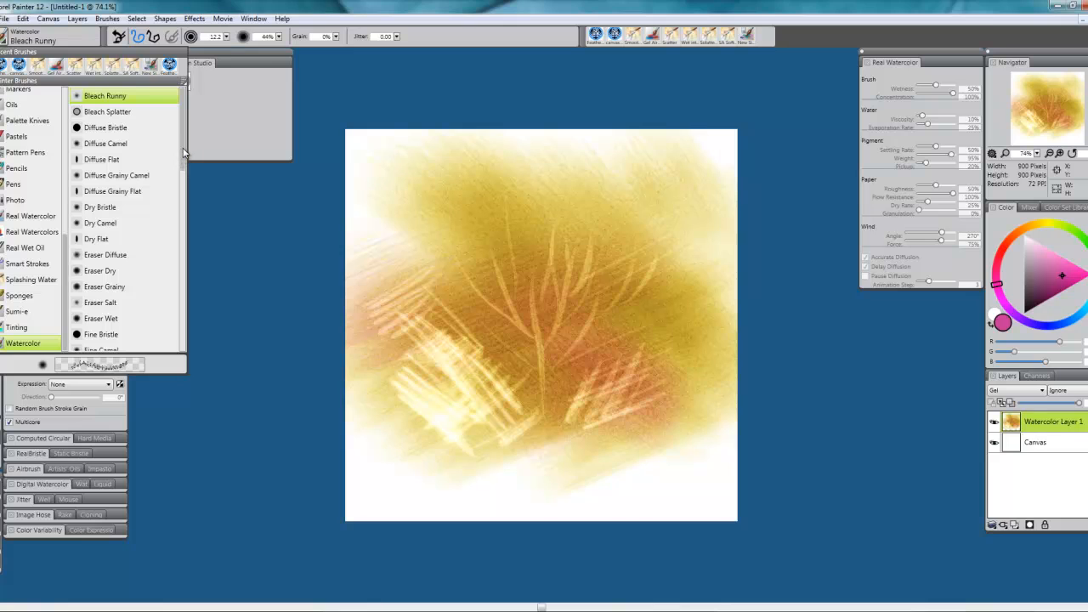
left_click_drag(181, 148, 181, 276)
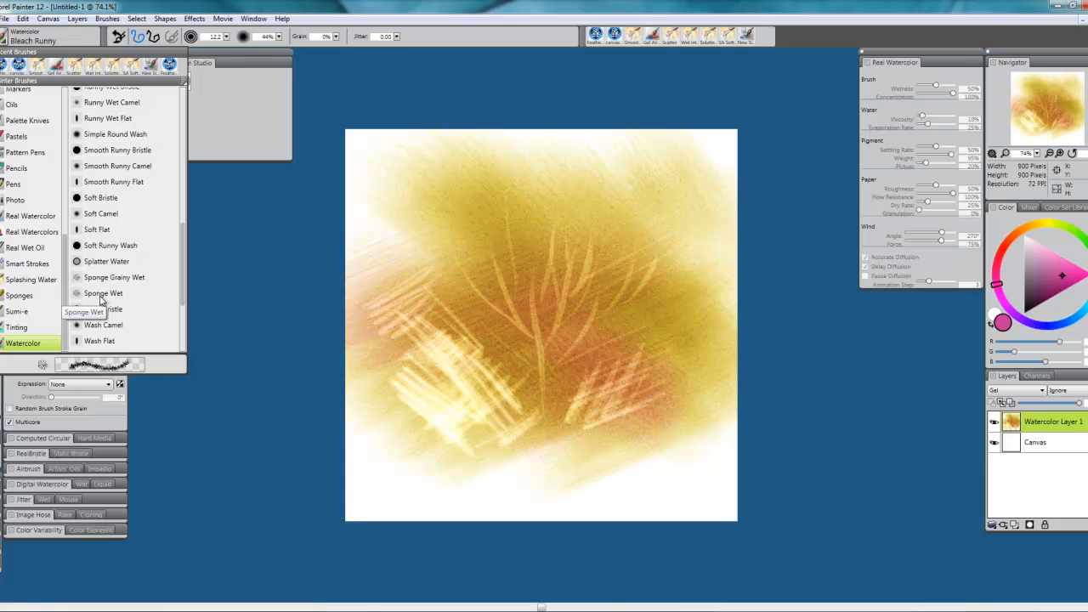
left_click(102, 295)
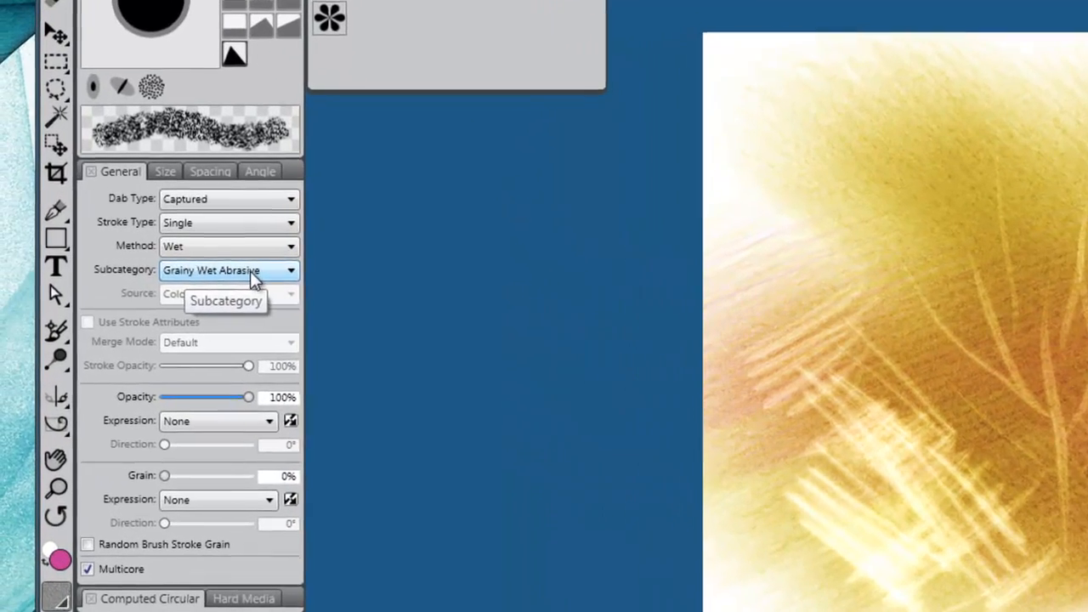
- Set the sponge brush's subcategory to Wet Remove Density and enlarge the brush to about twice its diameter
left_click(211, 269)
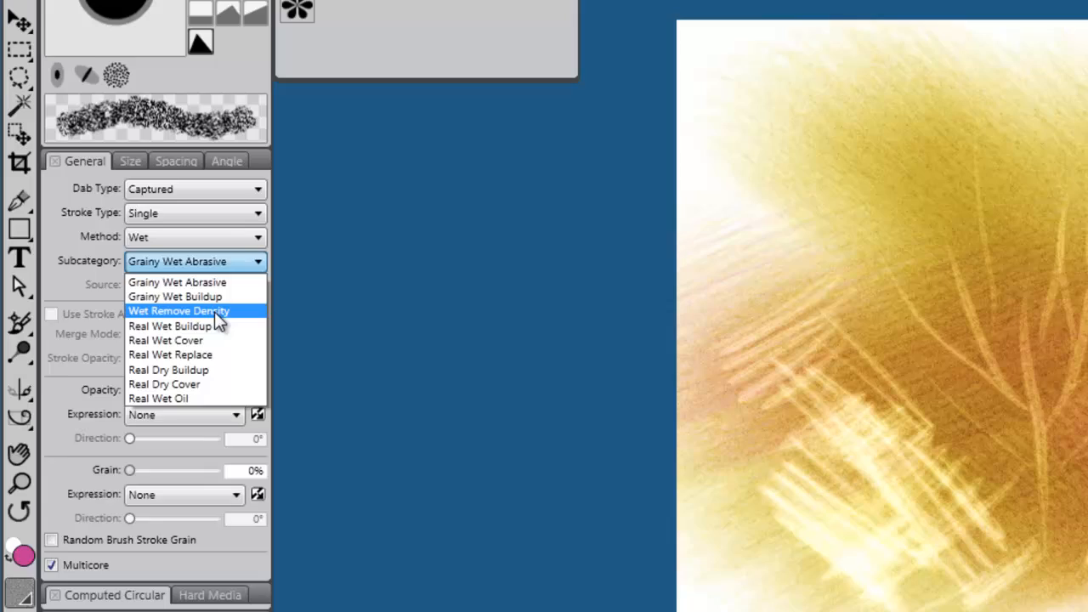
left_click(246, 321)
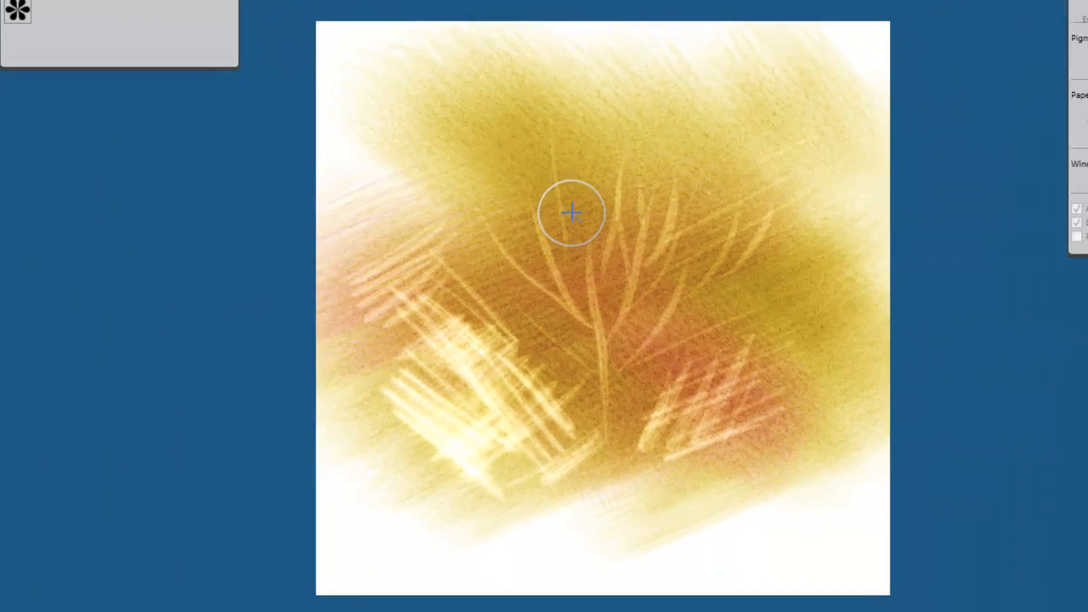
left_click_drag(585, 216, 641, 179)
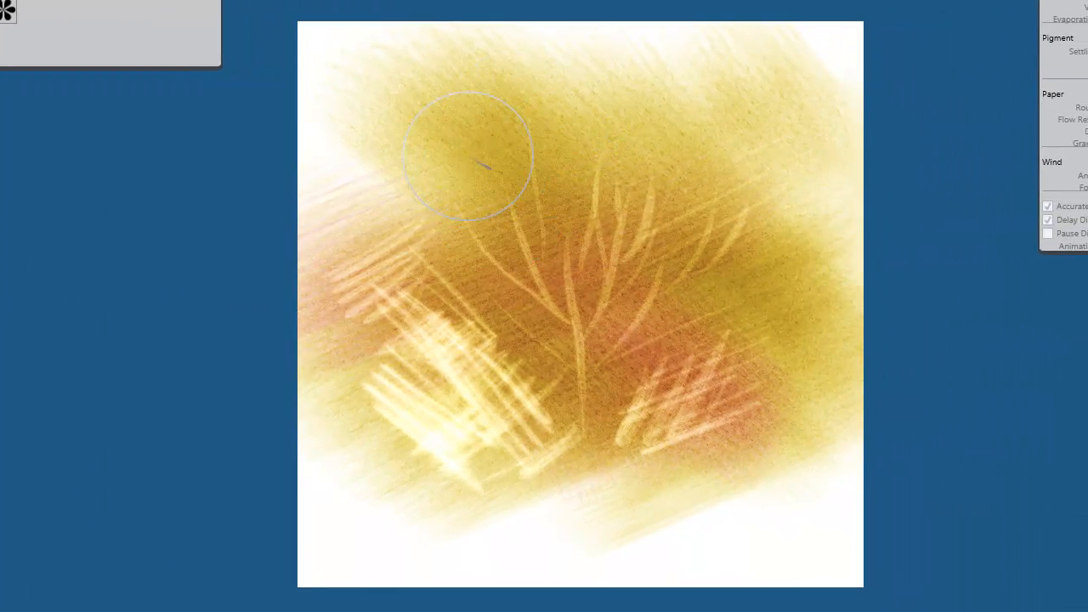
- Dab light speckled foliage texture above the branches, across the treetop and down the tree's right side
left_click(478, 158)
left_click(561, 132)
left_click(659, 119)
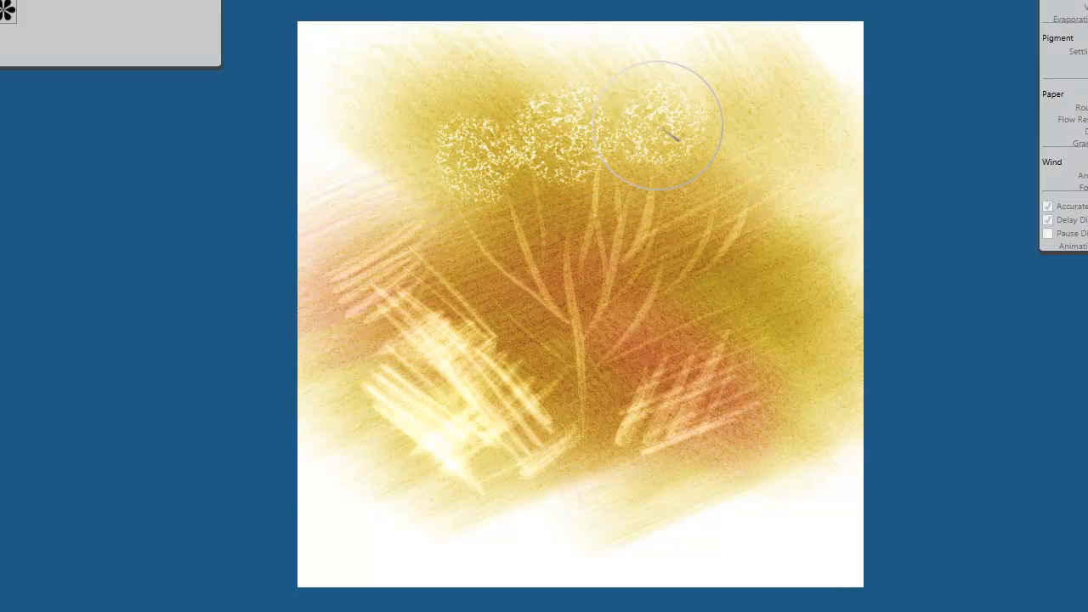
left_click(627, 205)
left_click(722, 210)
left_click(707, 163)
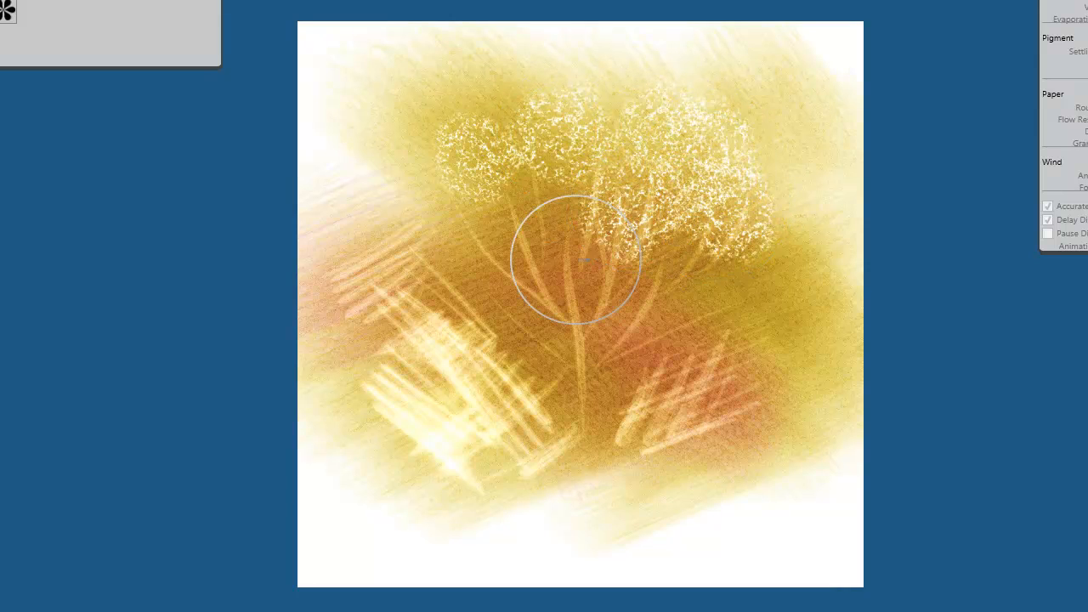
- Fill out the speckled foliage over the middle and left branches, plus one clump at the canopy's lower right
left_click(570, 242)
left_click(493, 233)
left_click(408, 199)
left_click(461, 139)
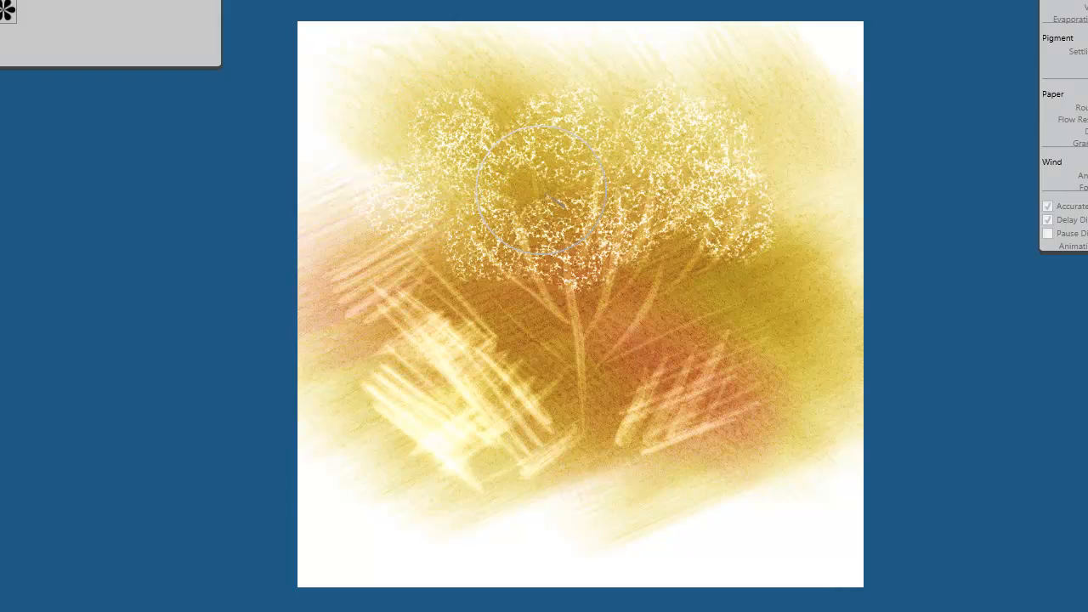
left_click(527, 190)
left_click(503, 113)
left_click(699, 280)
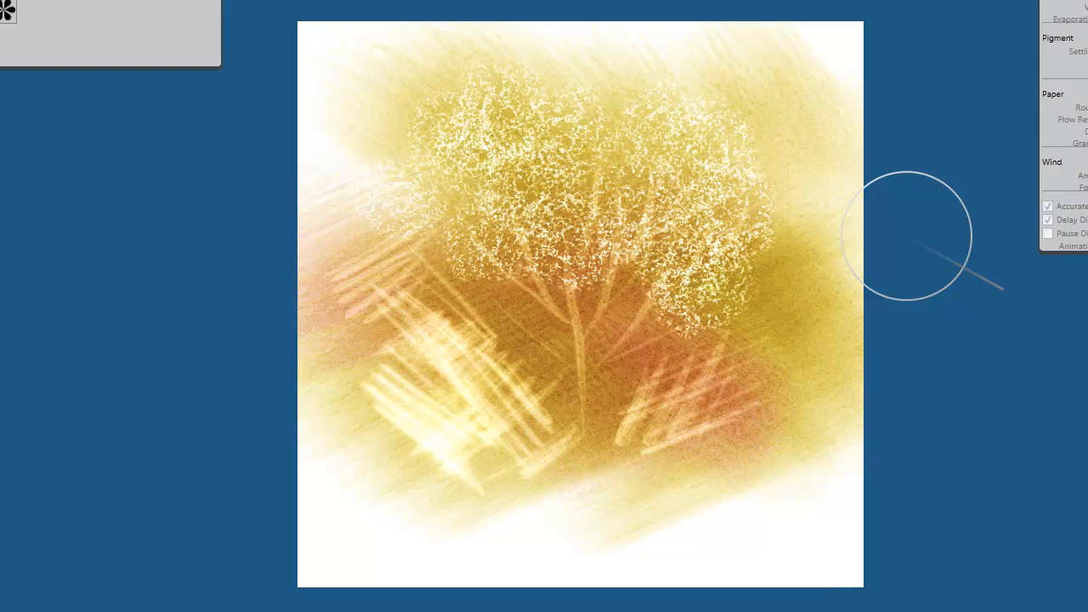
- Spatter small pink blossom spots across the tree canopy and just beyond its lower right edge
mouse_move(436, 268)
left_mouse_down()
mouse_move(393, 257)
mouse_move(407, 221)
mouse_move(396, 211)
mouse_move(484, 170)
mouse_move(406, 153)
mouse_move(502, 213)
mouse_move(440, 131)
mouse_move(716, 177)
mouse_move(586, 218)
mouse_move(574, 201)
mouse_move(567, 100)
mouse_move(690, 101)
mouse_move(844, 139)
mouse_move(732, 109)
mouse_move(720, 159)
mouse_move(763, 154)
mouse_move(772, 179)
mouse_move(688, 160)
mouse_move(653, 179)
mouse_move(680, 212)
left_mouse_up()
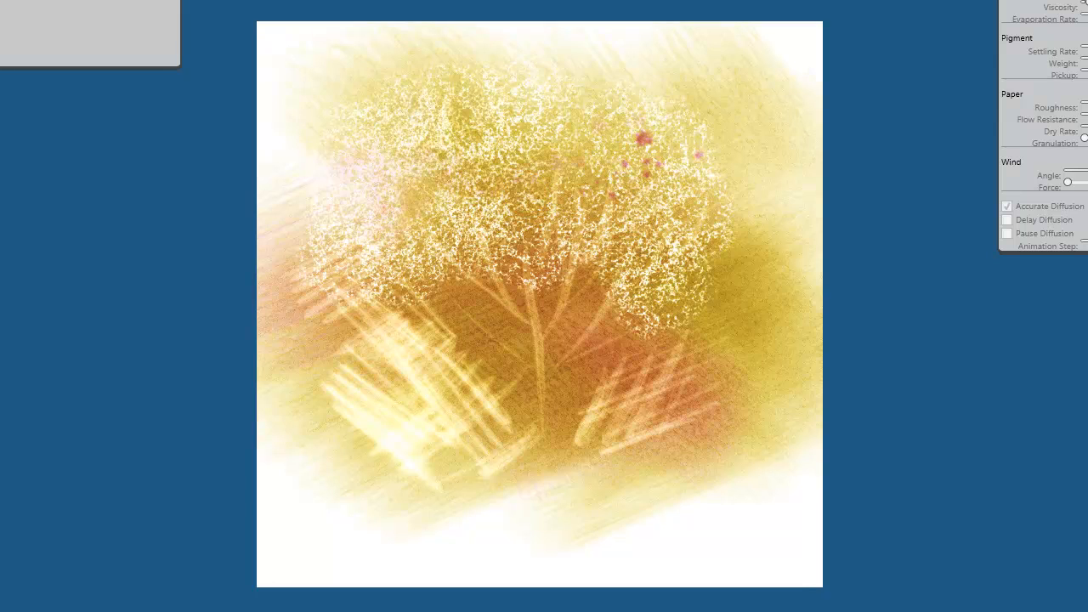
mouse_move(531, 155)
left_mouse_down()
mouse_move(556, 171)
mouse_move(656, 155)
mouse_move(680, 85)
mouse_move(650, 168)
mouse_move(678, 165)
mouse_move(660, 230)
mouse_move(562, 228)
mouse_move(338, 284)
mouse_move(463, 209)
mouse_move(458, 266)
mouse_move(430, 170)
mouse_move(303, 117)
mouse_move(418, 166)
mouse_move(437, 111)
mouse_move(413, 121)
mouse_move(680, 170)
left_mouse_up()
mouse_move(715, 247)
left_mouse_down()
mouse_move(698, 299)
mouse_move(698, 234)
mouse_move(701, 323)
mouse_move(738, 327)
left_mouse_up()
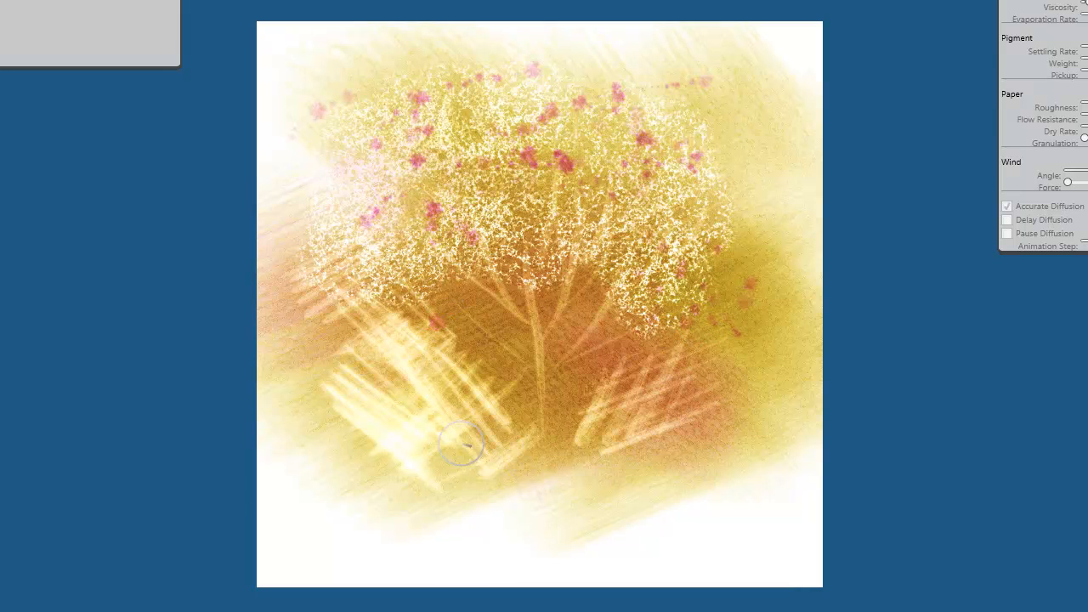
- Spatter more pink spots over the light streaks left of the trunk and around the canopy's upper and right edges
left_click_drag(378, 350, 414, 360)
left_click_drag(335, 337, 316, 318)
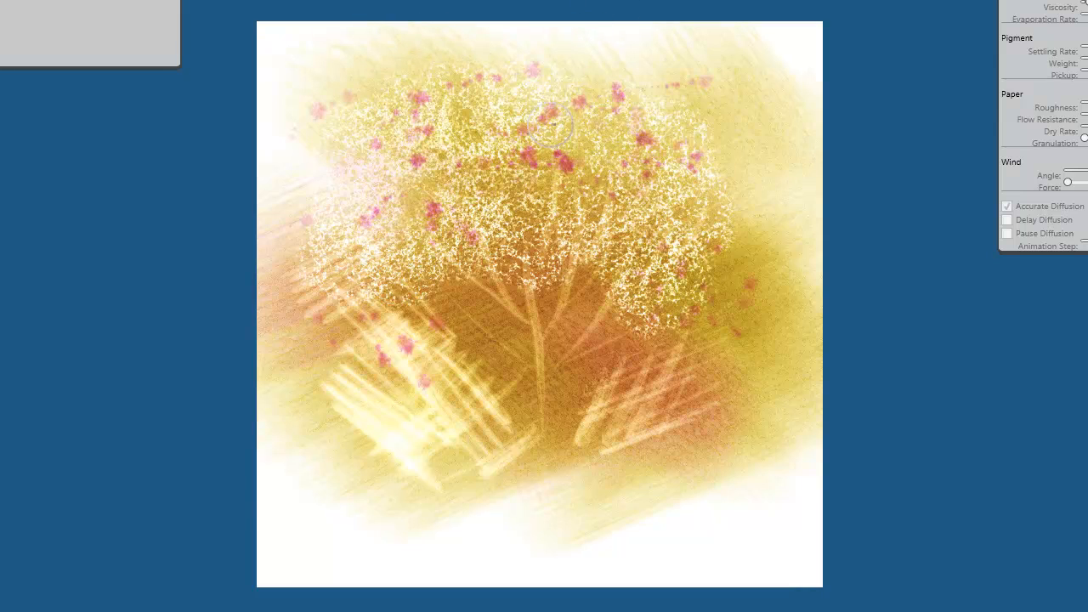
mouse_move(521, 106)
left_mouse_down()
mouse_move(785, 151)
mouse_move(807, 204)
left_mouse_up()
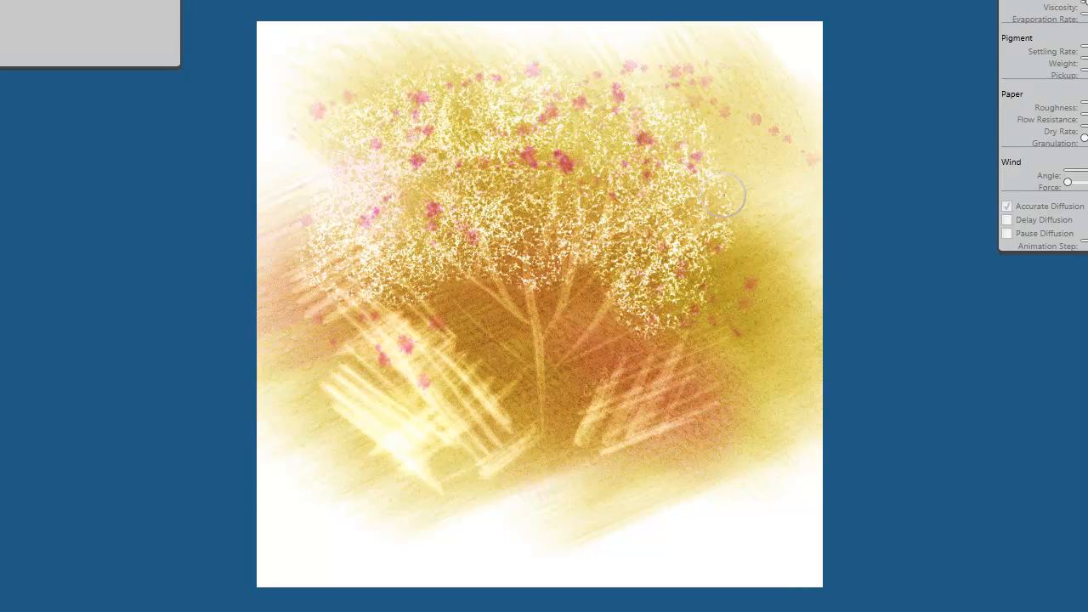
mouse_move(799, 253)
left_mouse_down()
mouse_move(723, 158)
mouse_move(772, 332)
mouse_move(764, 197)
mouse_move(712, 312)
mouse_move(706, 117)
mouse_move(765, 95)
left_mouse_up()
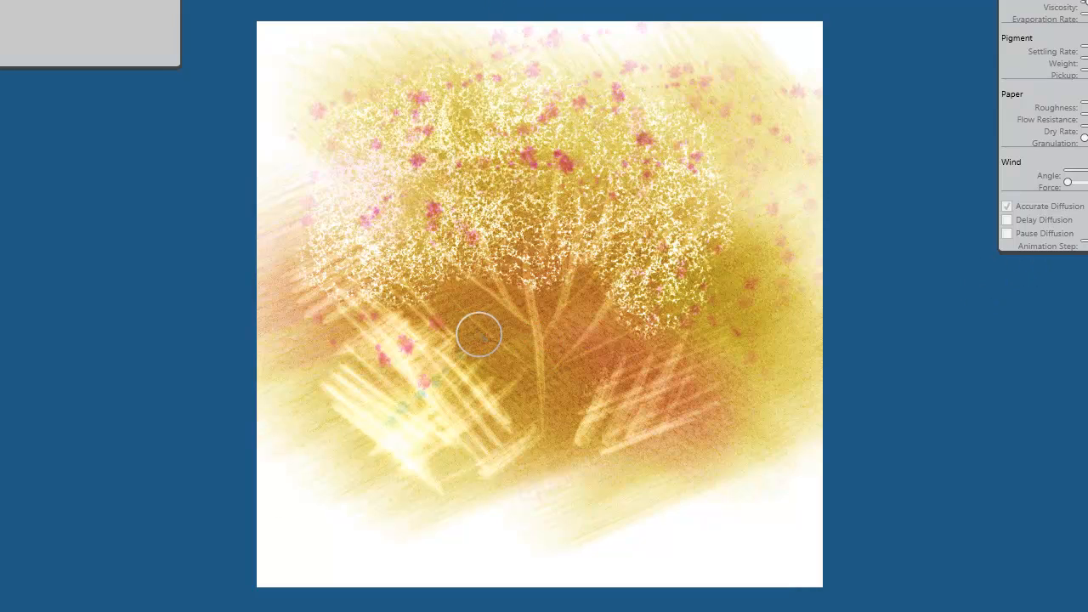
- Spatter blue spots over the light streaks left of the trunk and down to the wash's lower left edge
mouse_move(223, 529)
left_mouse_down()
mouse_move(501, 351)
mouse_move(381, 402)
mouse_move(365, 503)
mouse_move(432, 479)
mouse_move(433, 445)
mouse_move(510, 421)
left_mouse_up()
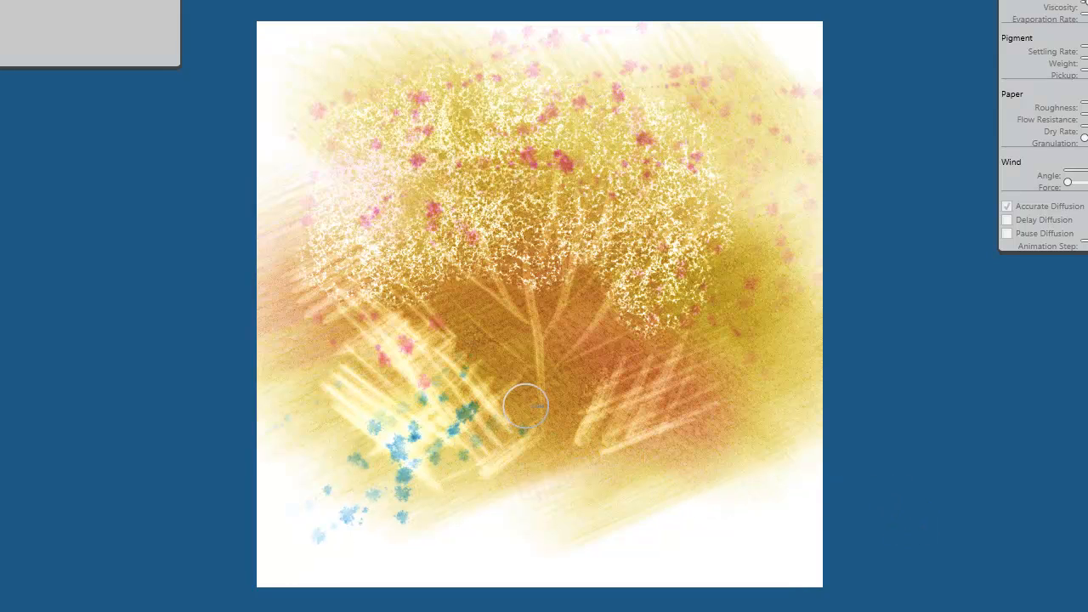
mouse_move(490, 307)
left_mouse_down()
mouse_move(505, 329)
mouse_move(482, 345)
mouse_move(488, 359)
mouse_move(476, 301)
left_mouse_up()
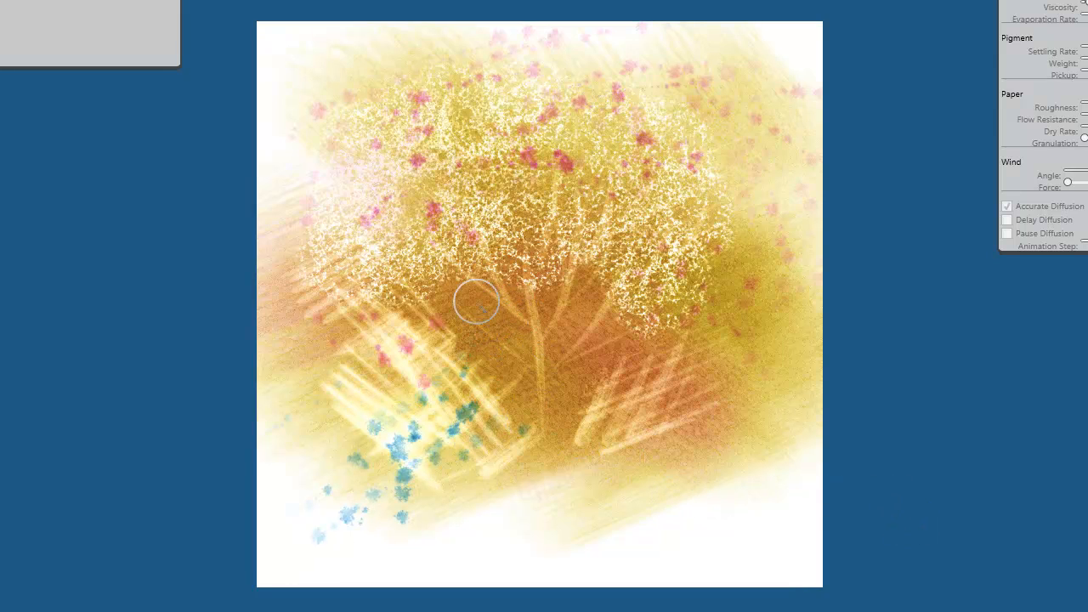